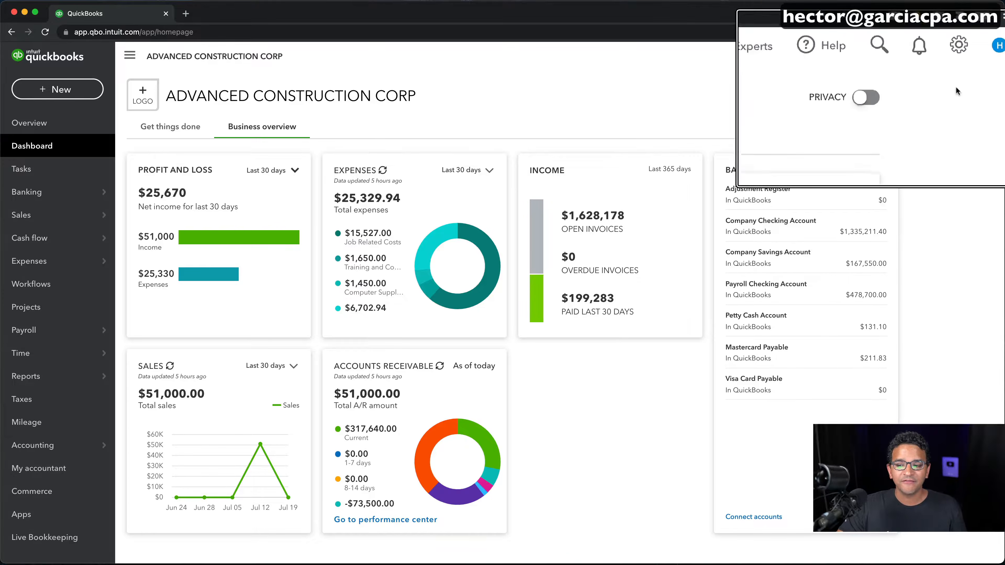
Step: Open the company's user management roles and start adding a new custom role
click(957, 57)
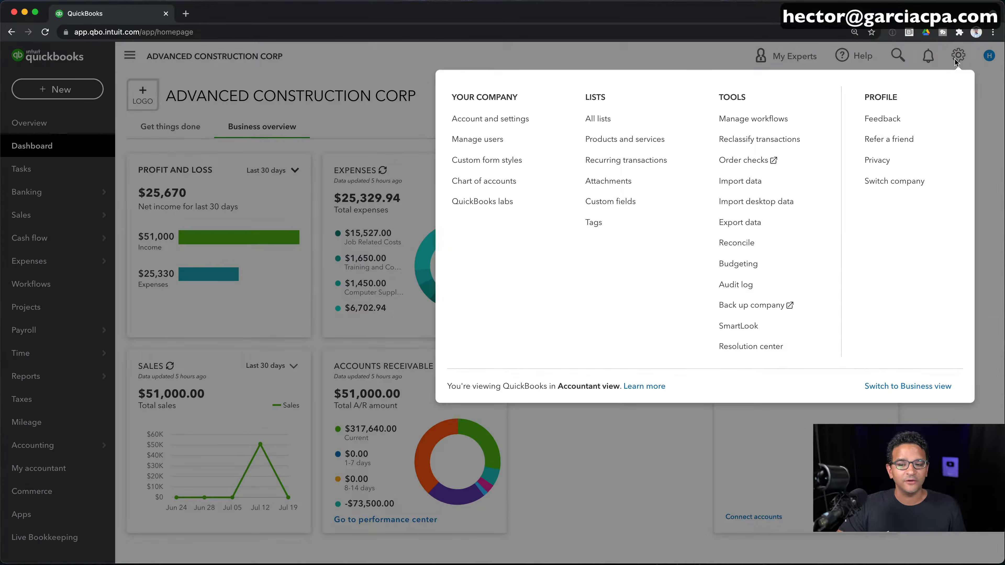
click(481, 138)
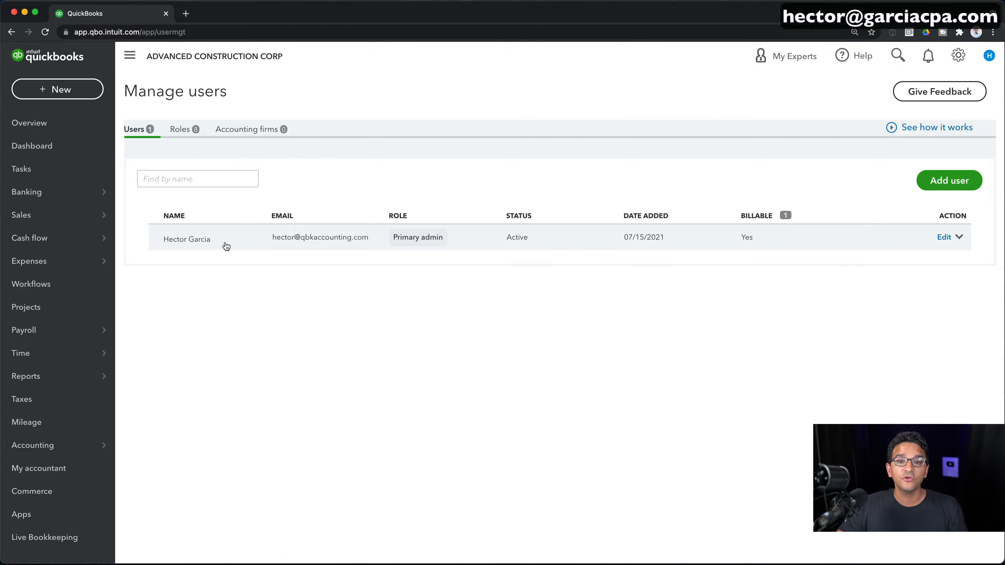
click(181, 131)
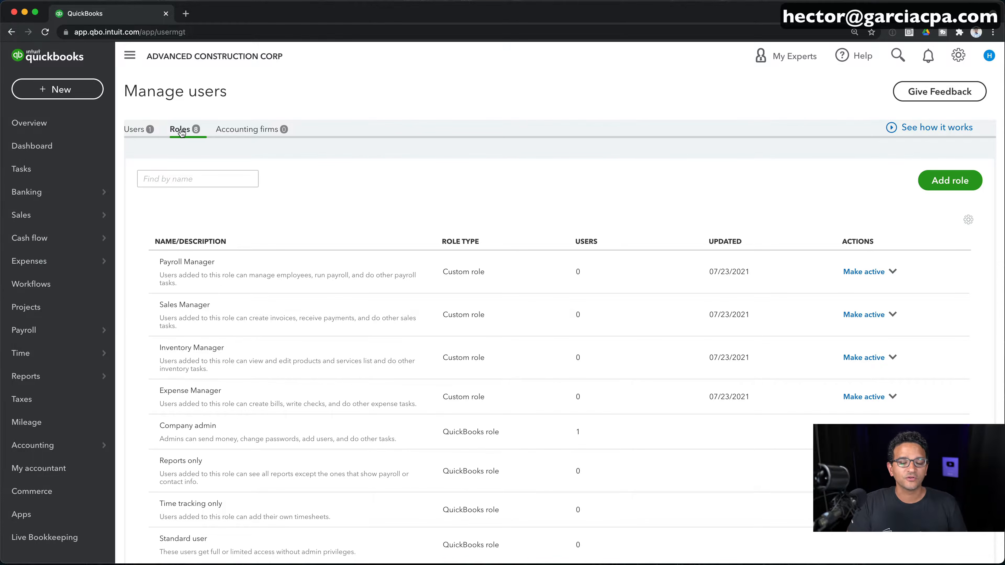
click(953, 189)
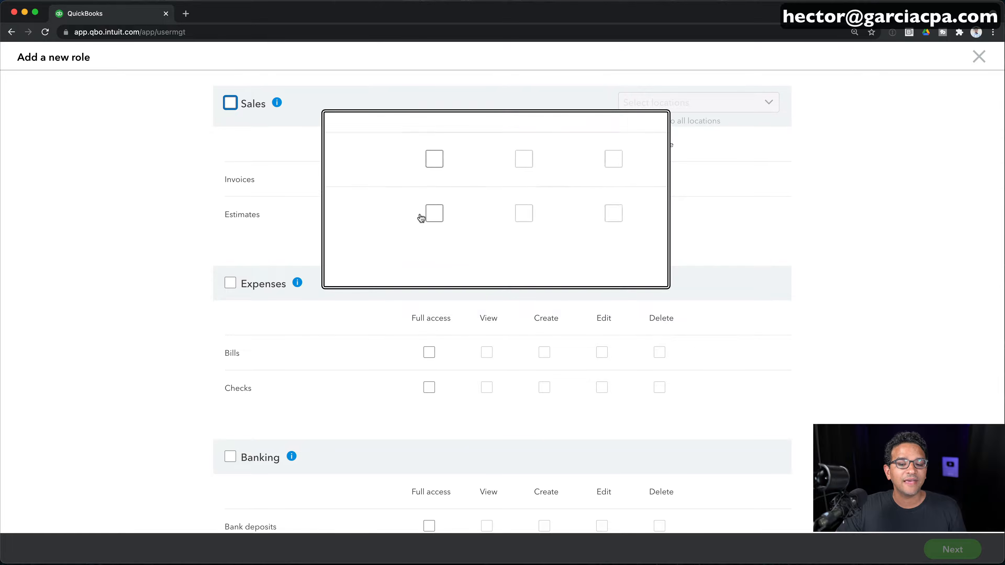
Step: Grant the new role full access to Estimates under Sales and Bills under Expenses
click(429, 213)
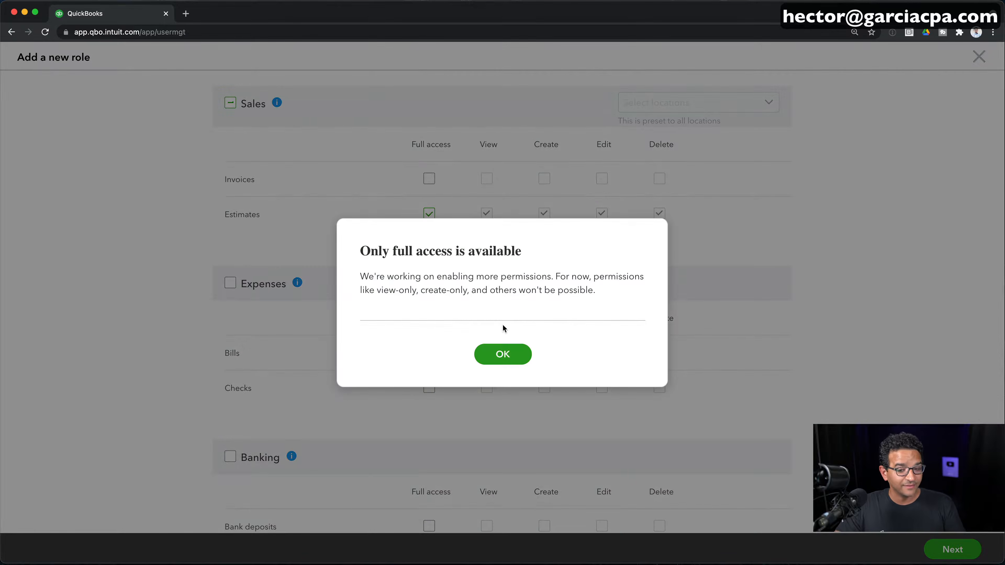
click(510, 363)
scroll(396, 297, down, 2)
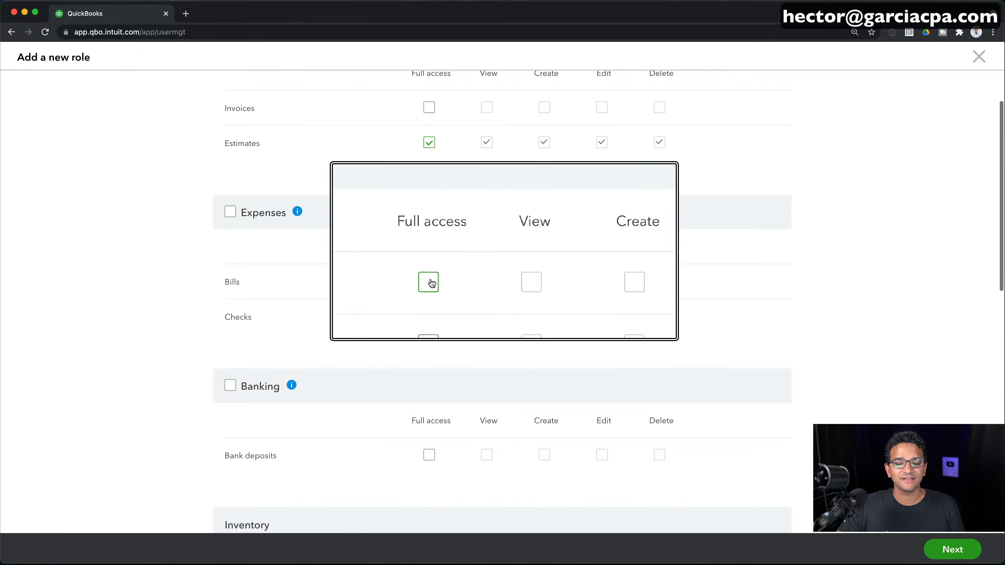
scroll(468, 265, up, 2)
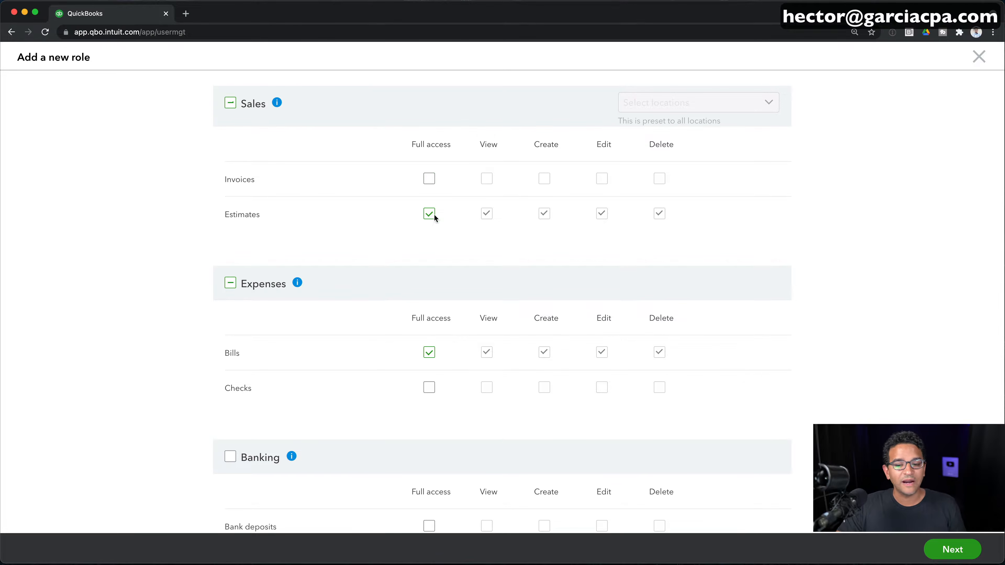
Step: Grant the role full access to Expenses and vendor reports, and review its remaining permission categories
scroll(434, 217, down, 3)
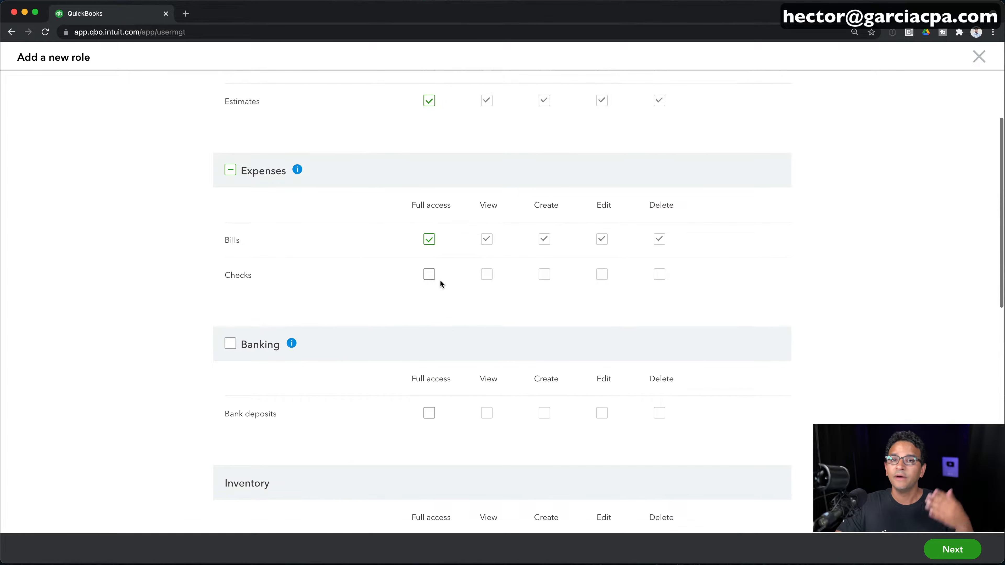
scroll(440, 277, down, 2)
scroll(441, 277, down, 1)
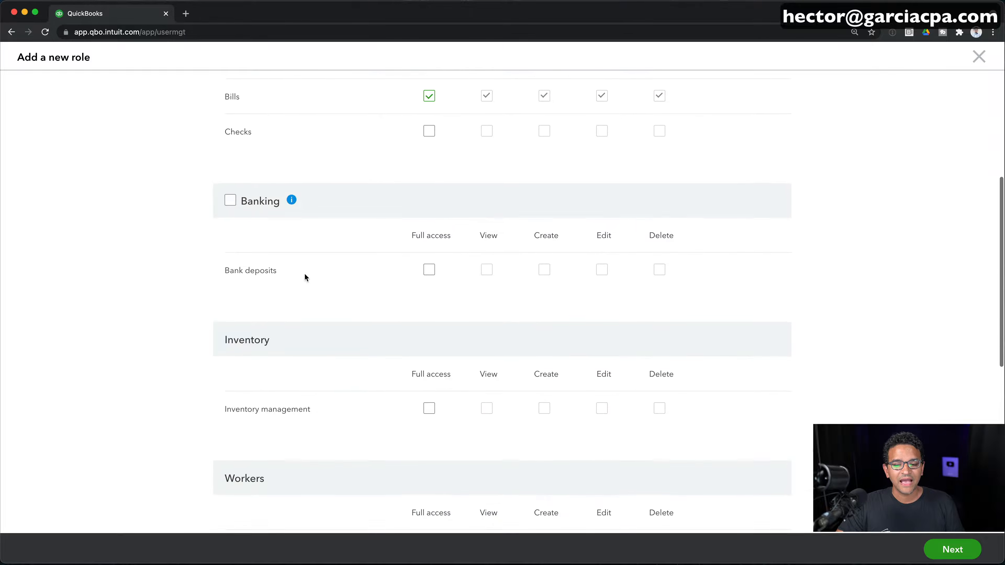
scroll(356, 324, down, 2)
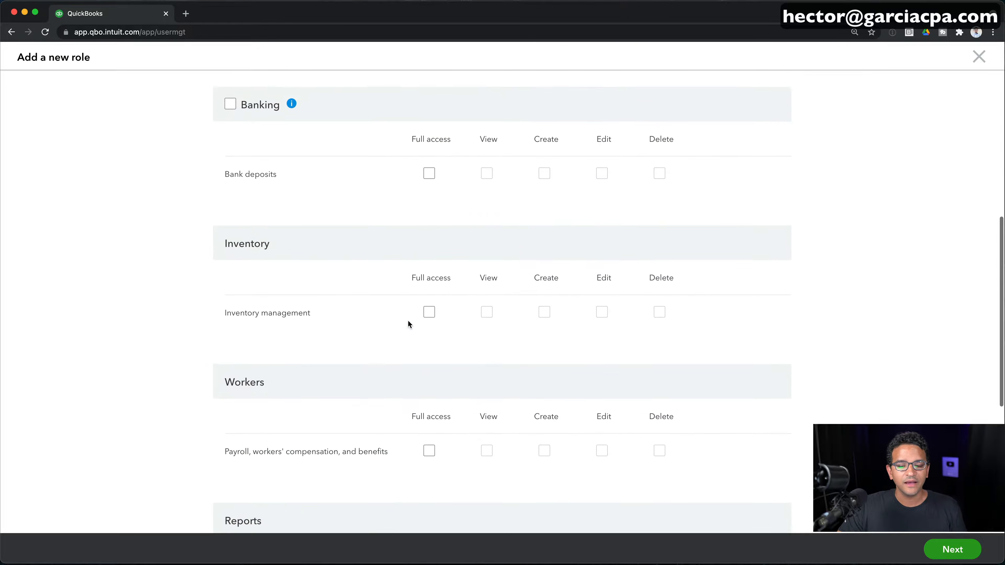
scroll(473, 350, down, 3)
scroll(472, 348, down, 1)
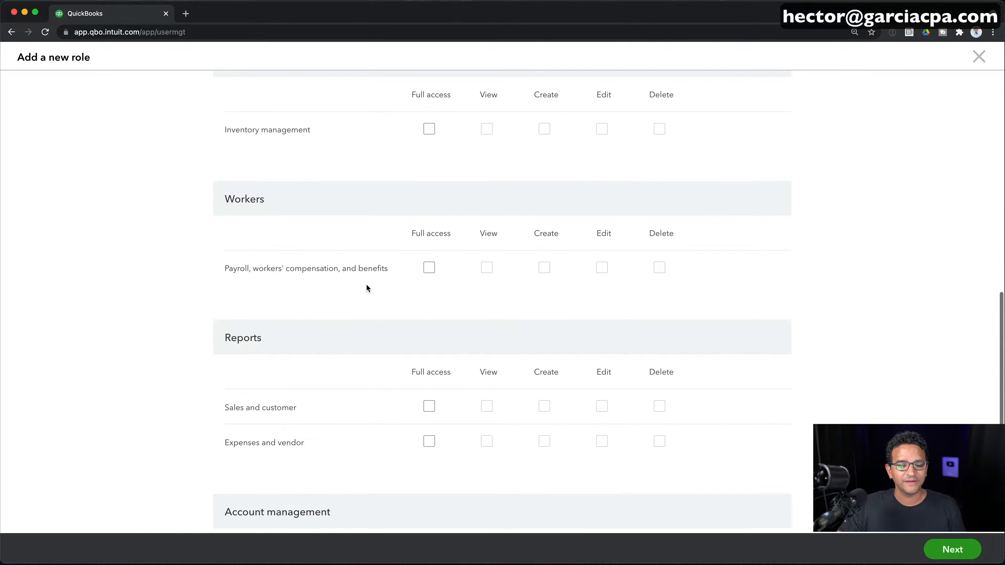
scroll(404, 330, down, 2)
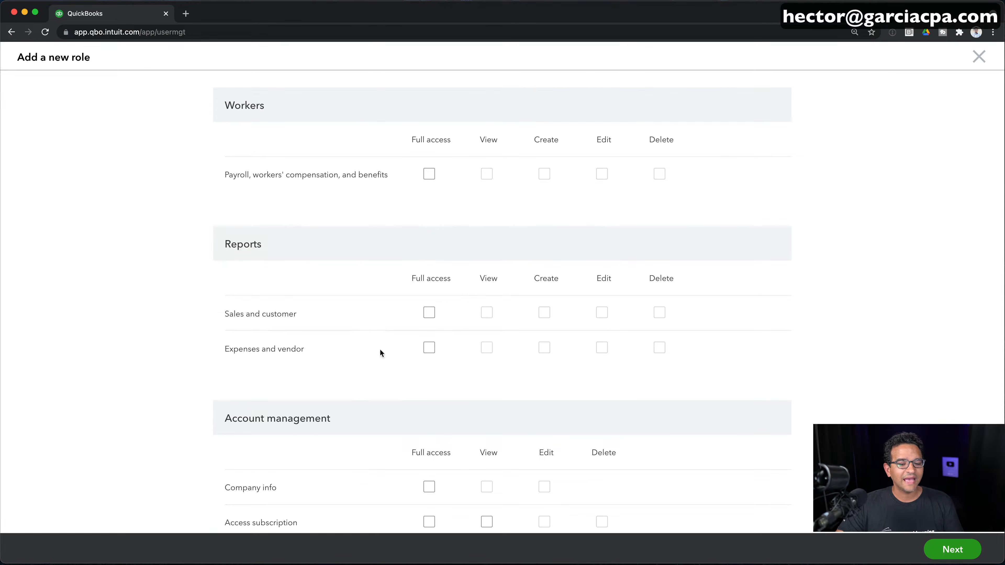
click(429, 349)
scroll(473, 361, down, 1)
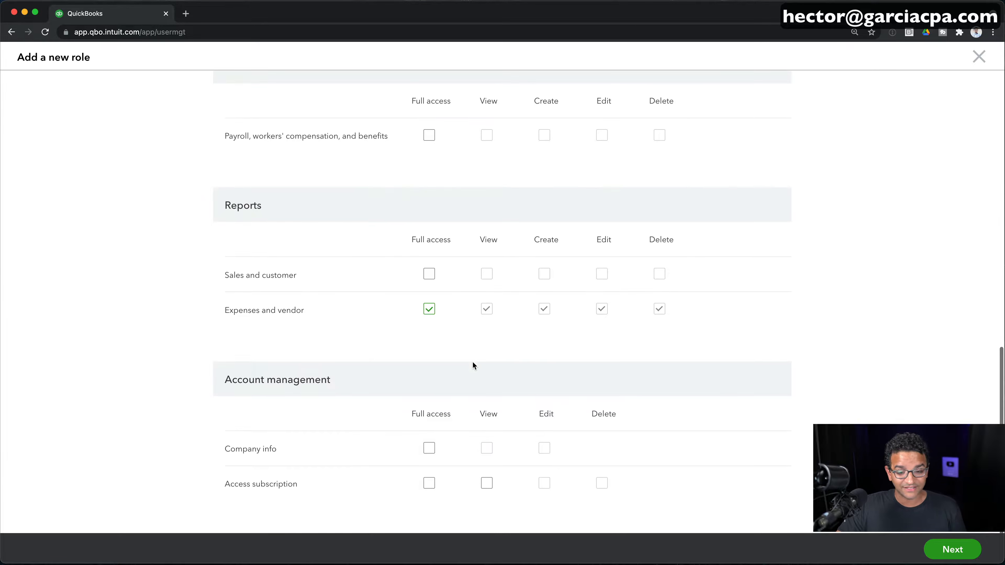
scroll(473, 365, up, 15)
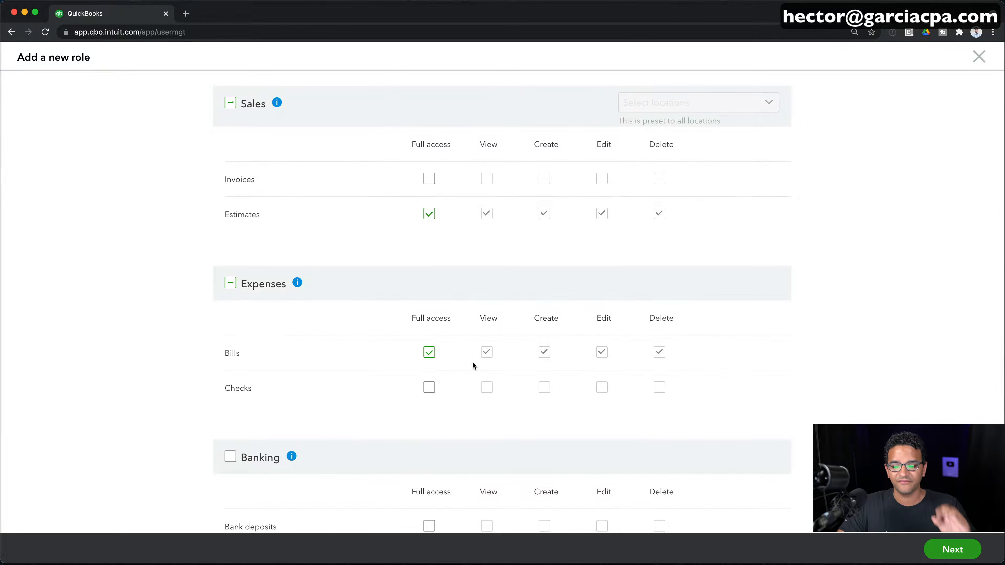
Step: Proceed to the role's naming page and name it Front Office Clerk
click(943, 549)
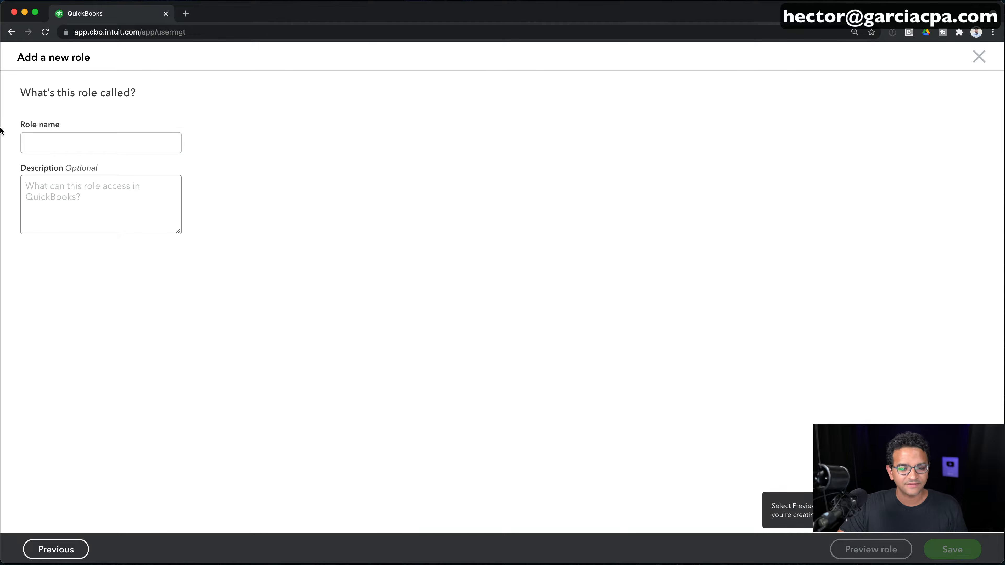
click(89, 137)
text(Frion)
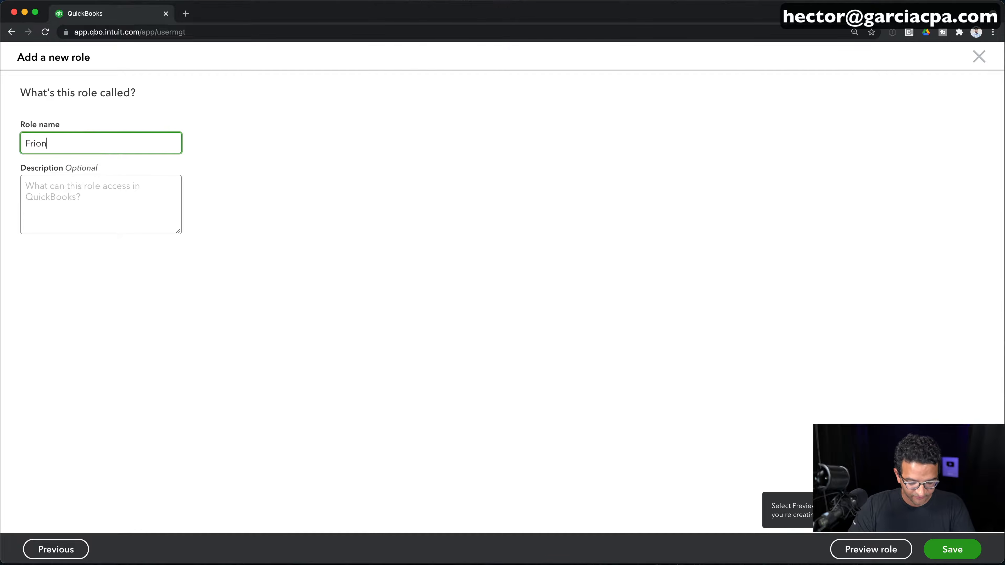
key(BackSpace)
key(BackSpace)
key(BackSpace)
text(ont Office Clerk)
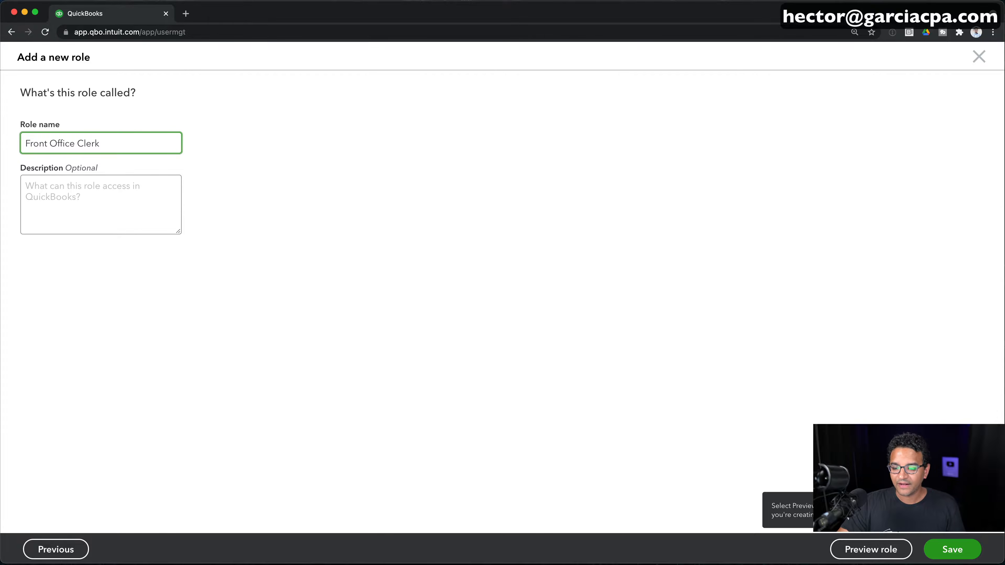
Step: Preview the Front Office Clerk role and examine the dashboard that it gives access to
click(866, 553)
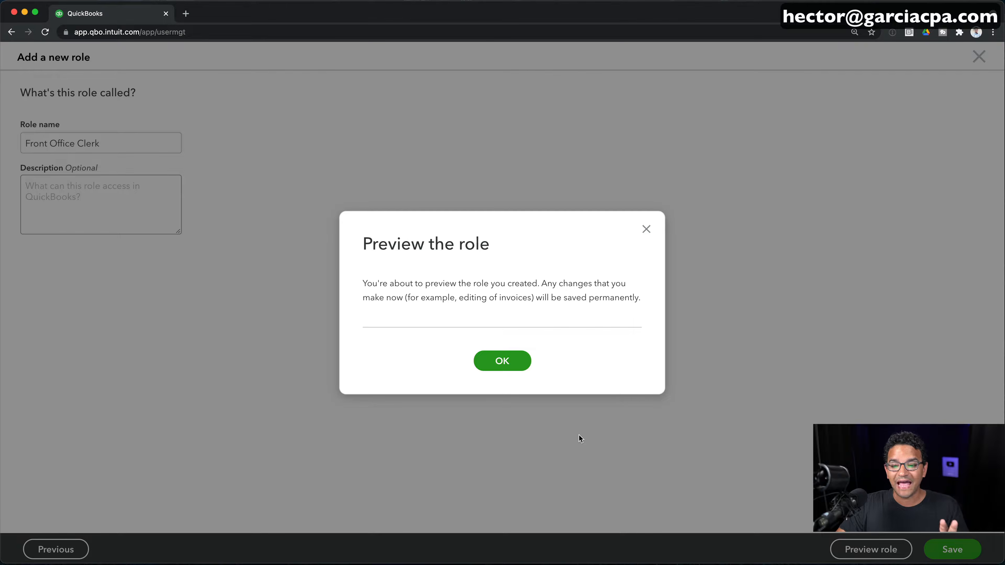
click(502, 365)
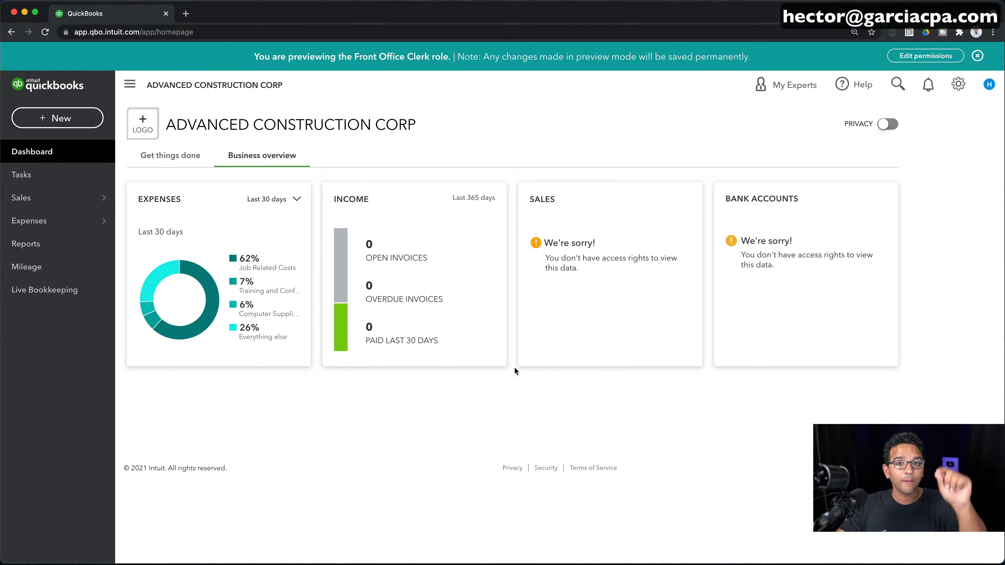
scroll(254, 63, up, 4)
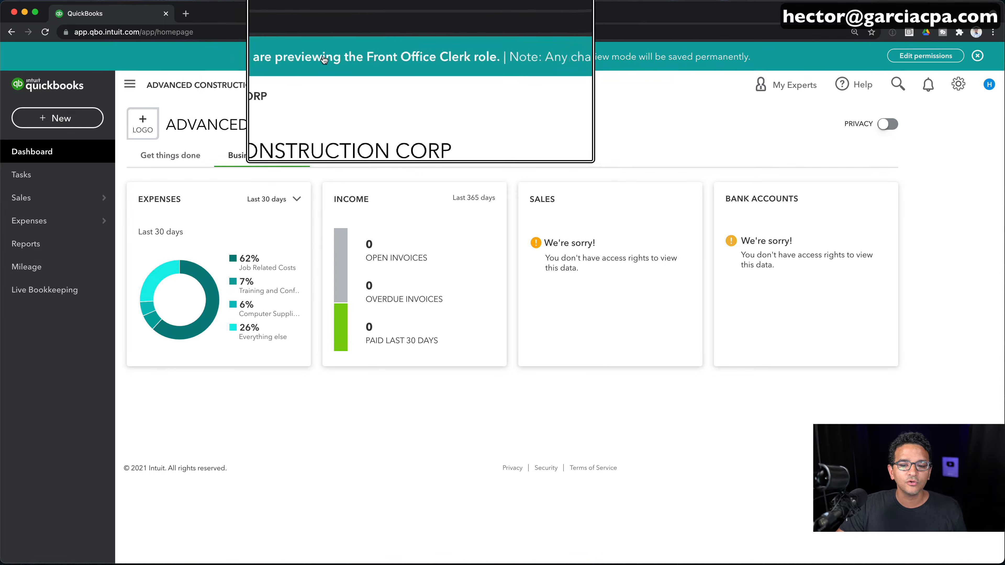
scroll(421, 63, down, 4)
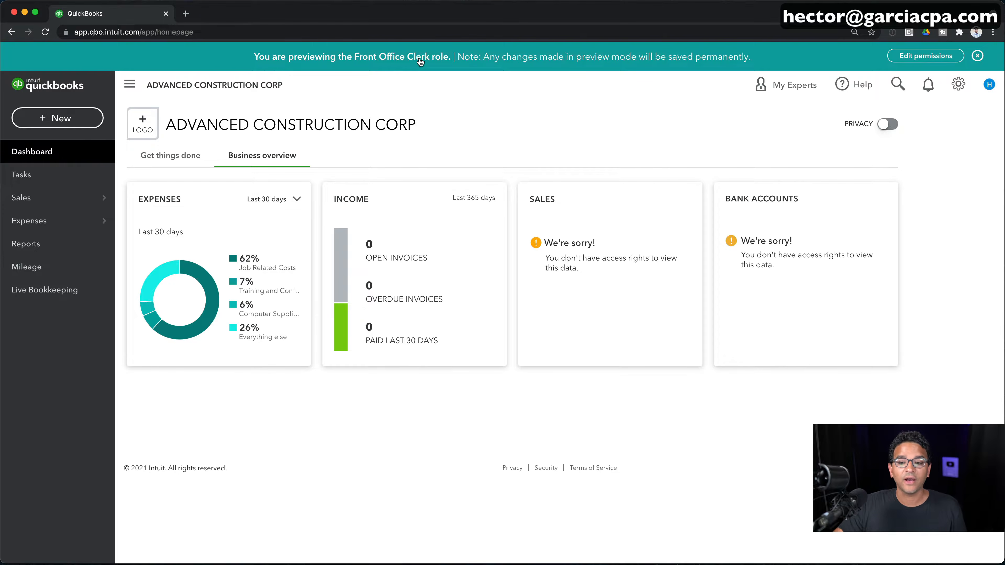
scroll(475, 60, up, 4)
scroll(611, 60, down, 4)
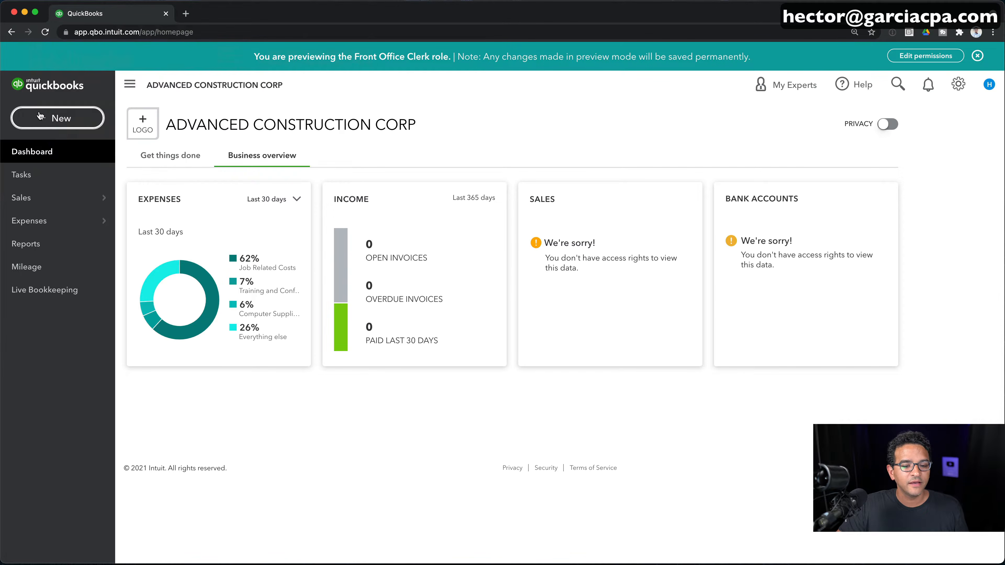
Step: Try to create an invoice and to receive a customer payment while previewing the role
click(46, 117)
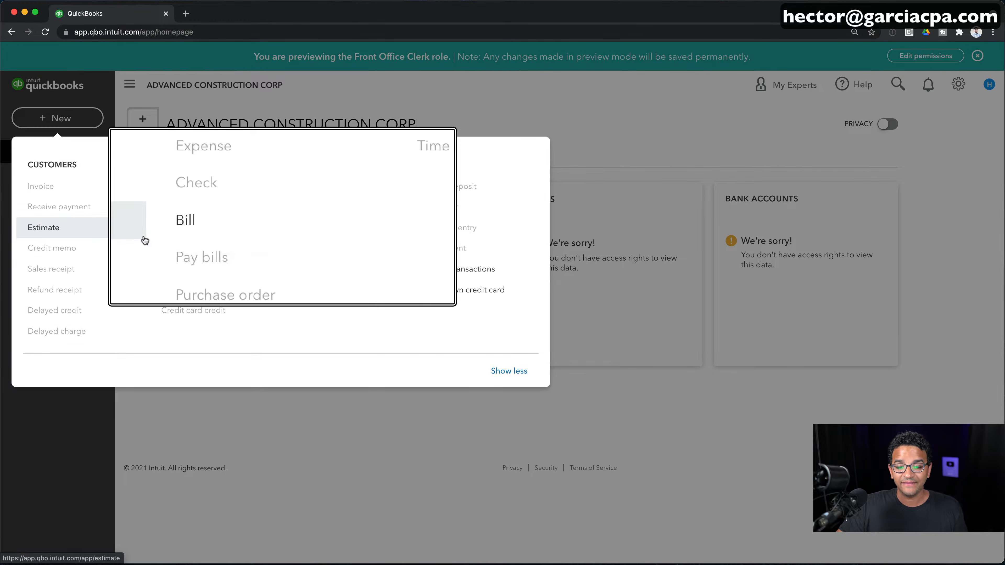
click(42, 186)
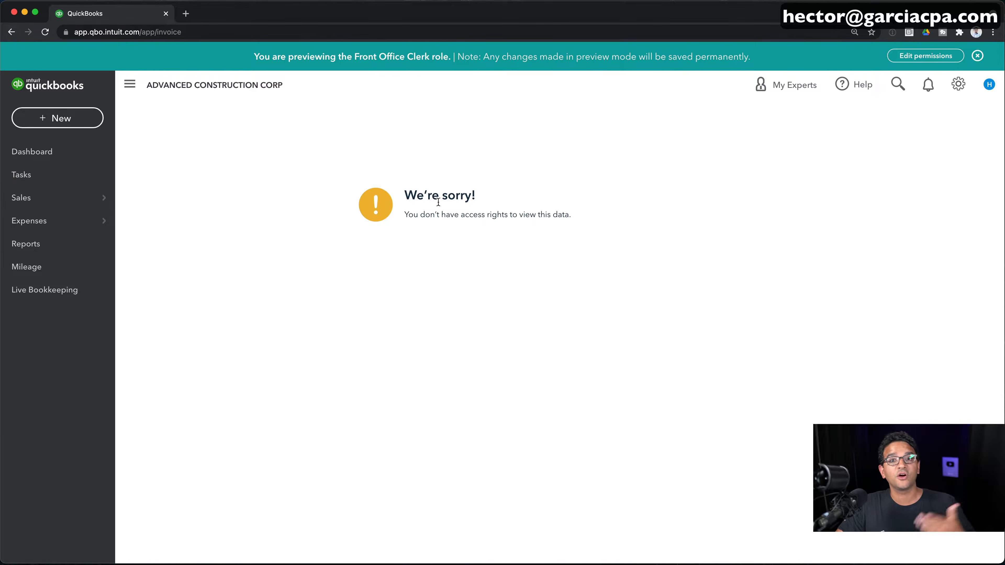
click(72, 119)
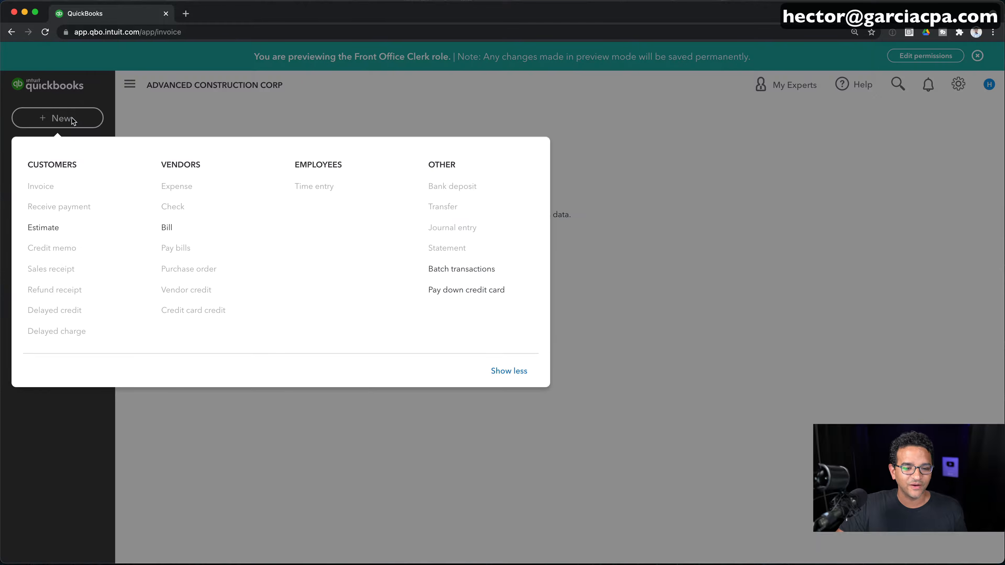
click(63, 207)
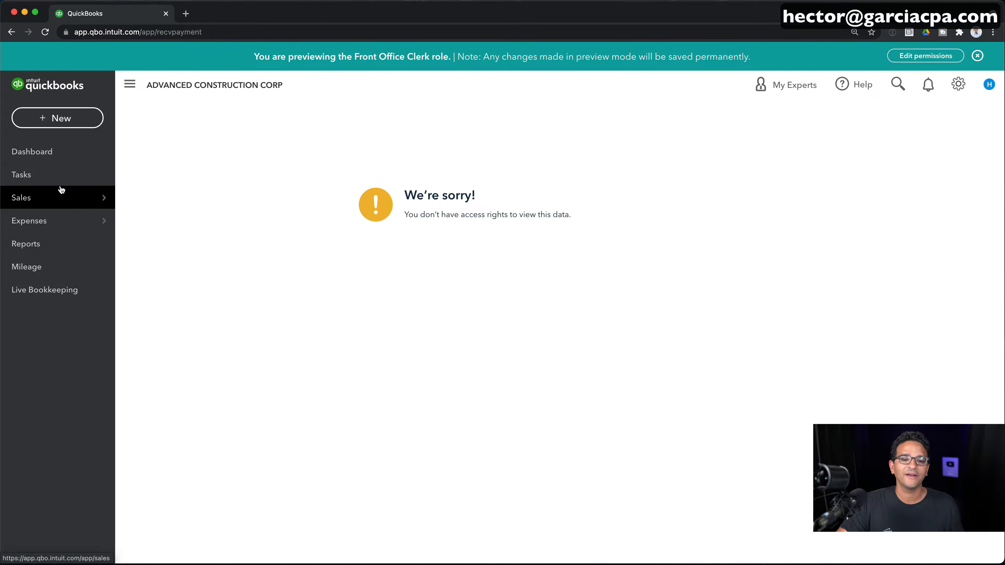
Step: Start a new estimate, open the $120,000.00 one dated 01/20/2020 from the recent estimates, and close it
click(56, 126)
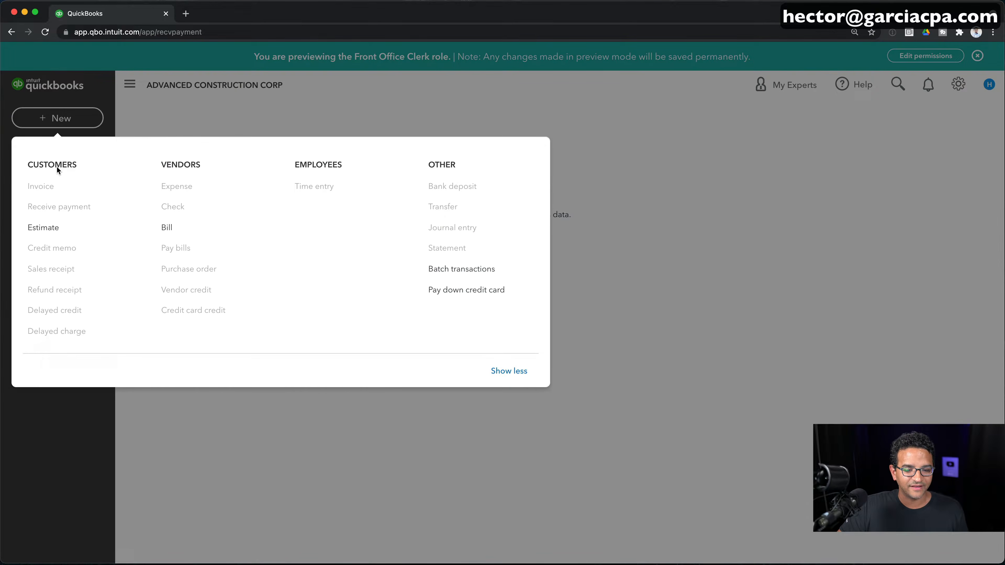
click(39, 232)
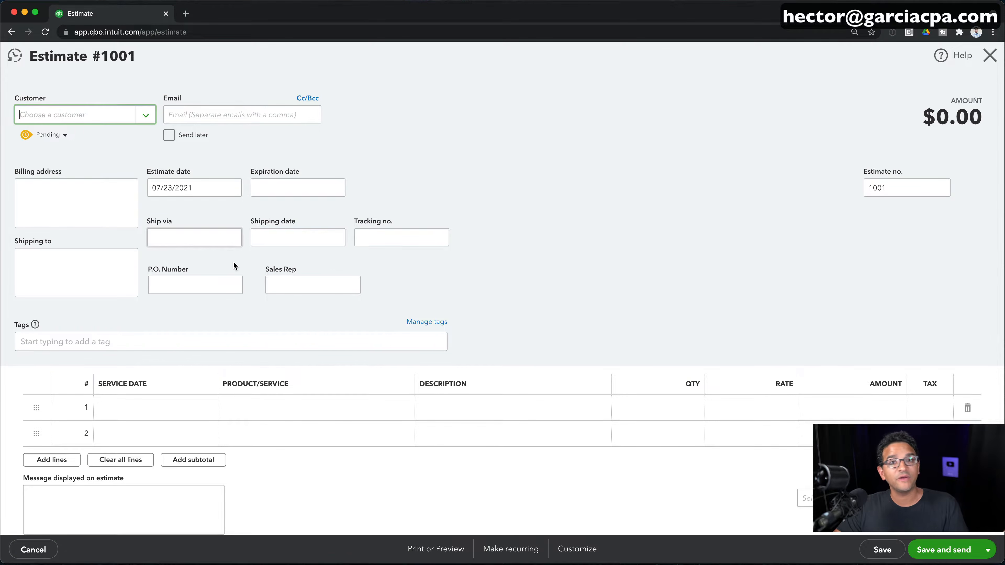
click(16, 60)
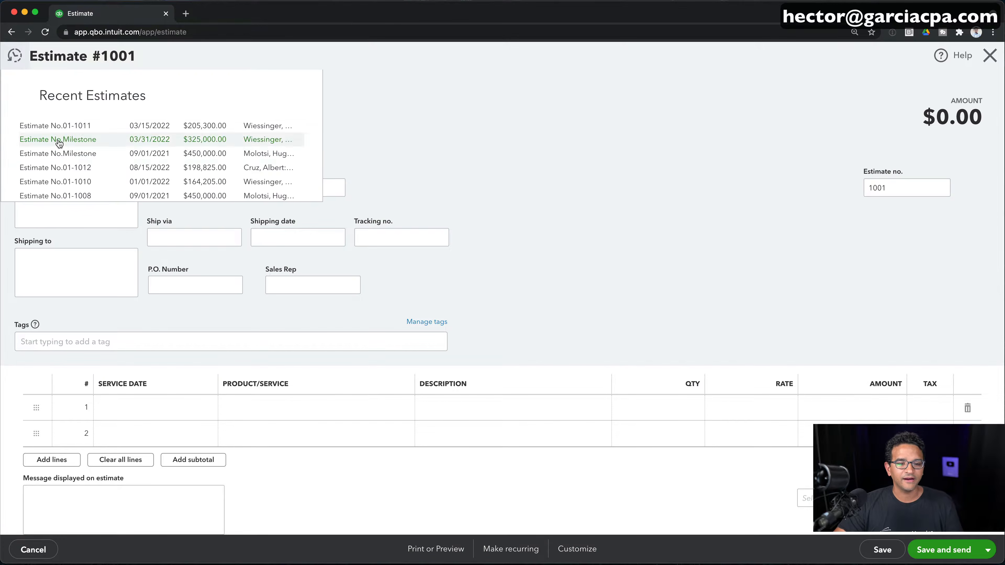
scroll(79, 166, down, 5)
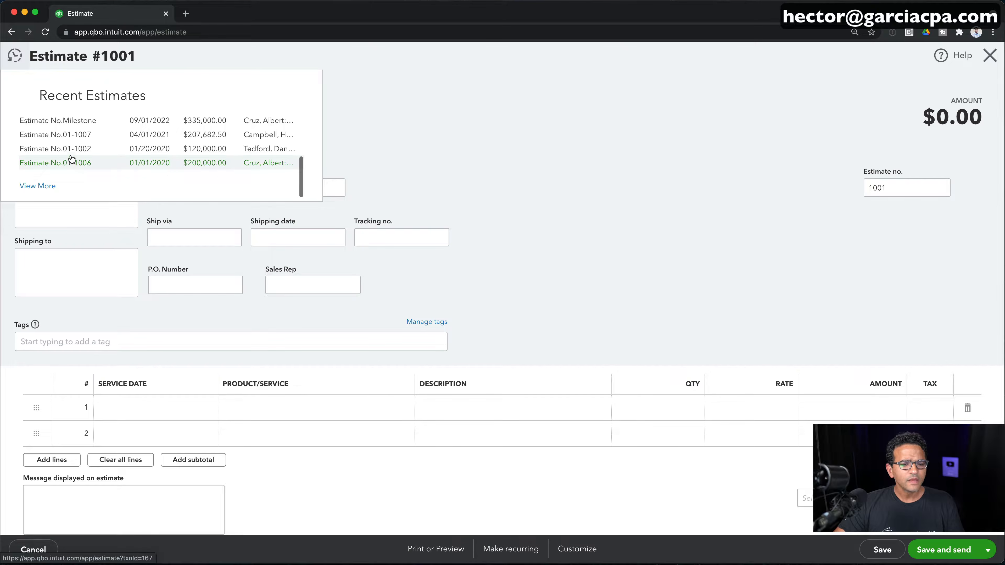
click(74, 149)
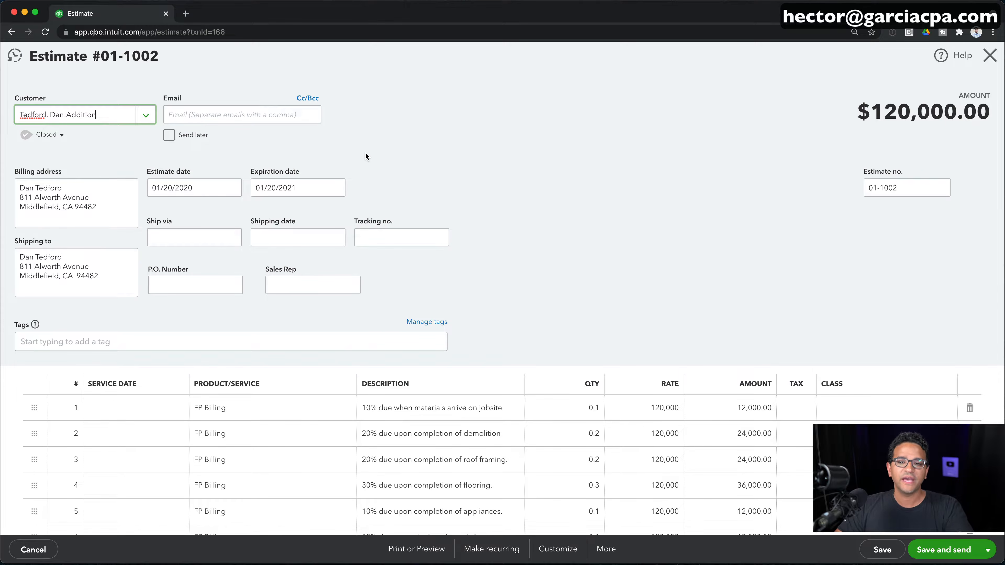
click(990, 55)
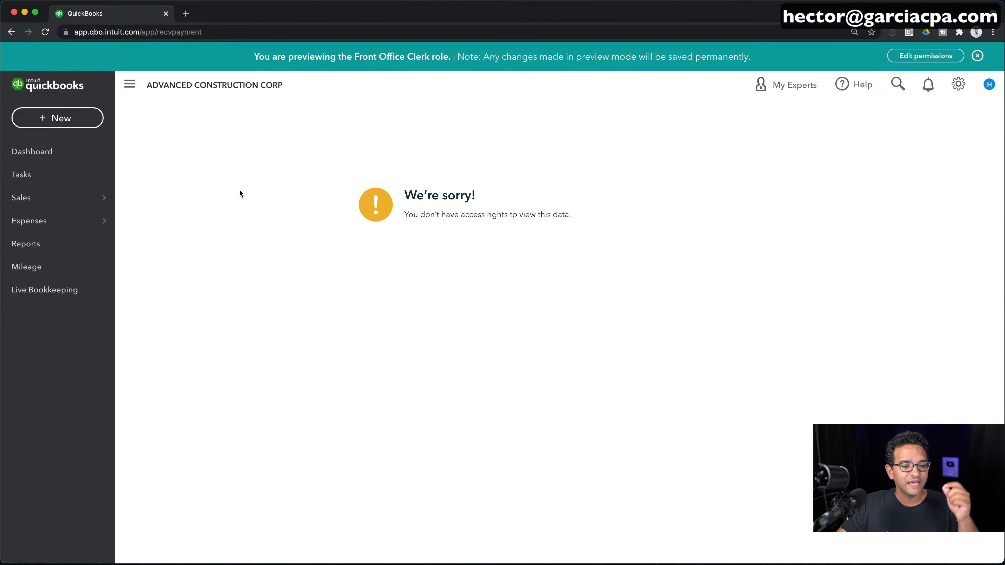
Step: Return to the dashboard and open the list of all sales transactions in the role preview
click(43, 152)
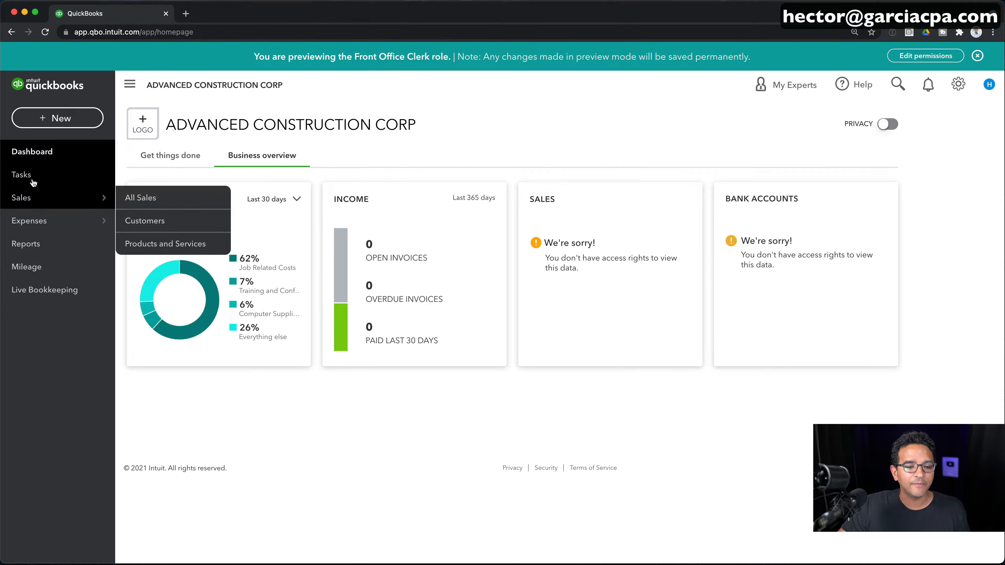
mouse_move(99, 203)
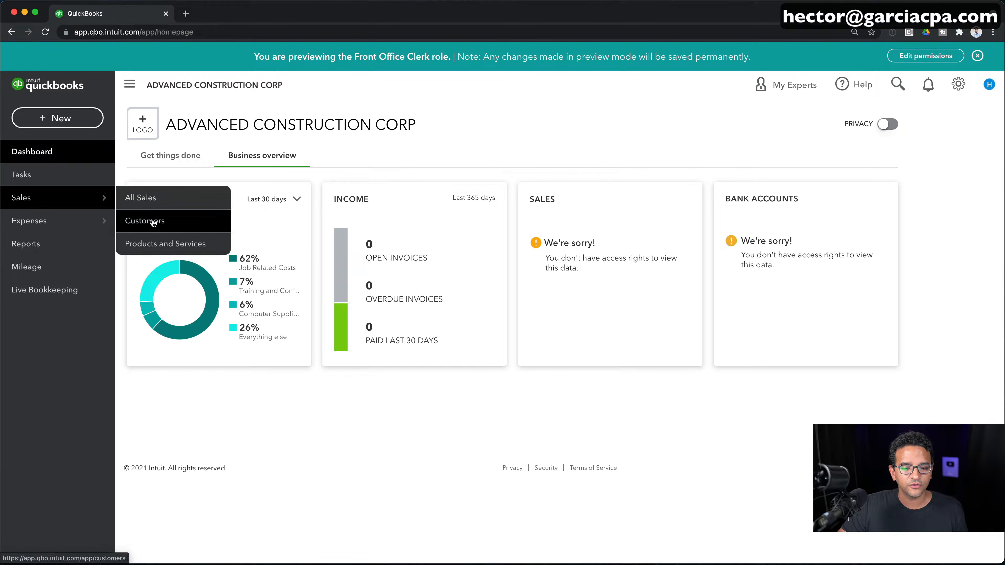
click(141, 198)
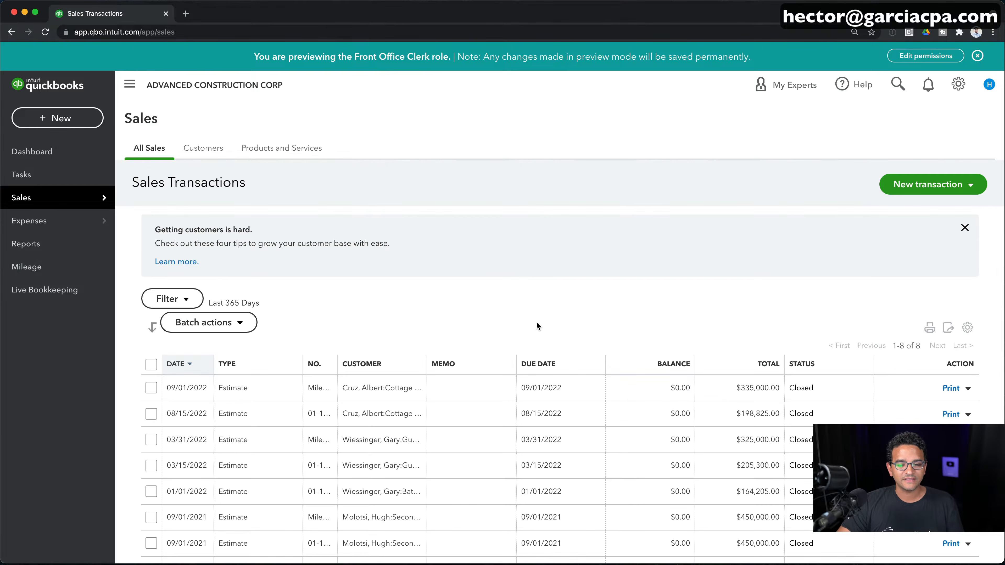
Step: Examine the listed sales transactions and the new transaction types that the previewed role can create
scroll(537, 322, down, 3)
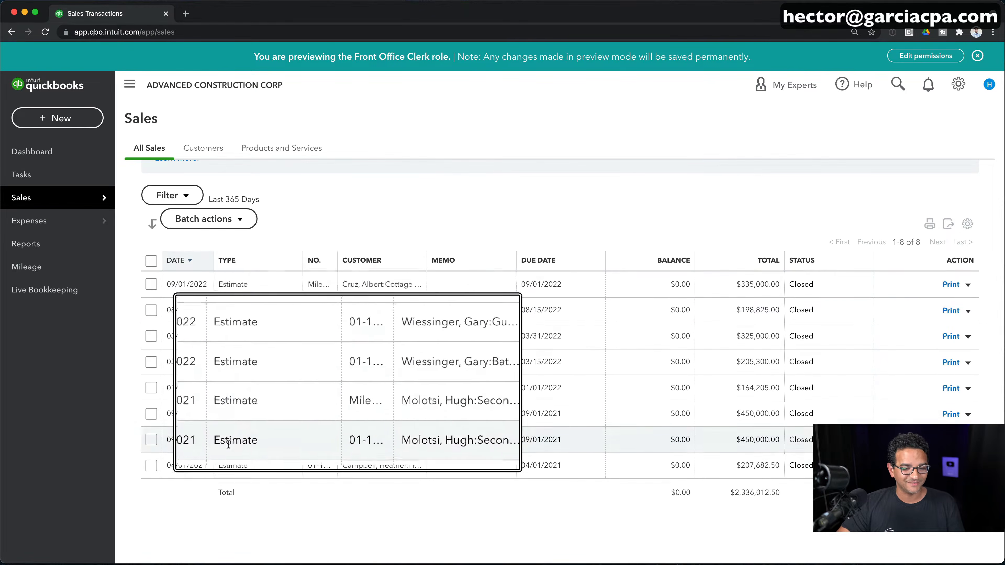
scroll(361, 358, up, 3)
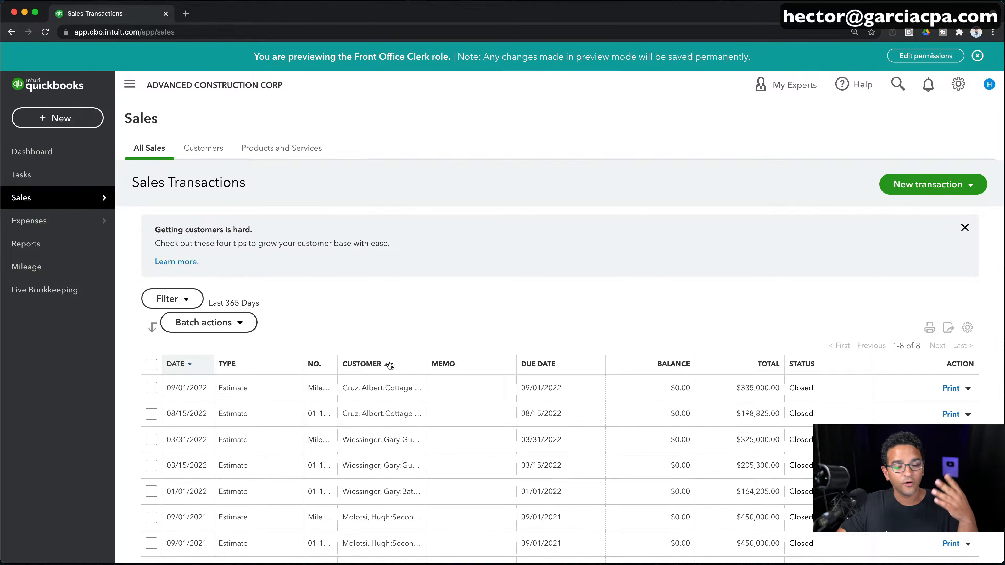
click(952, 189)
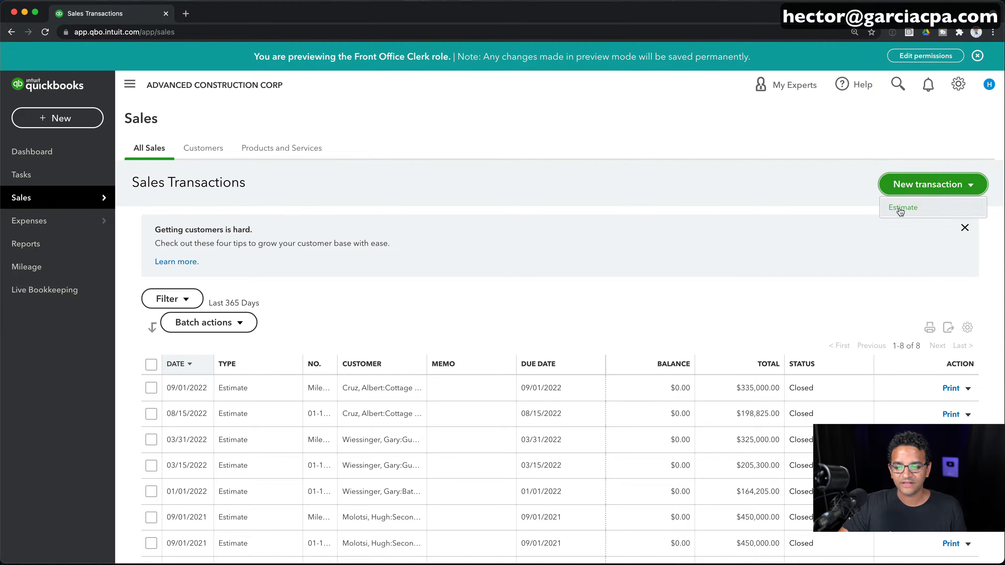
click(467, 318)
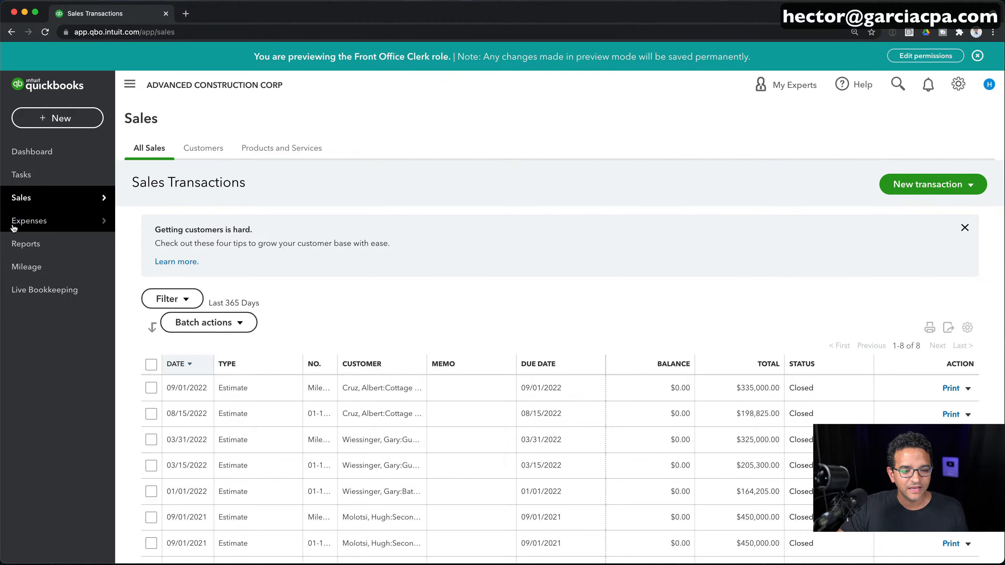
Step: Open AAA Tech Consultants from the vendor list, view its bill dated 06/09/2022, and close the bill
mouse_move(34, 225)
click(136, 249)
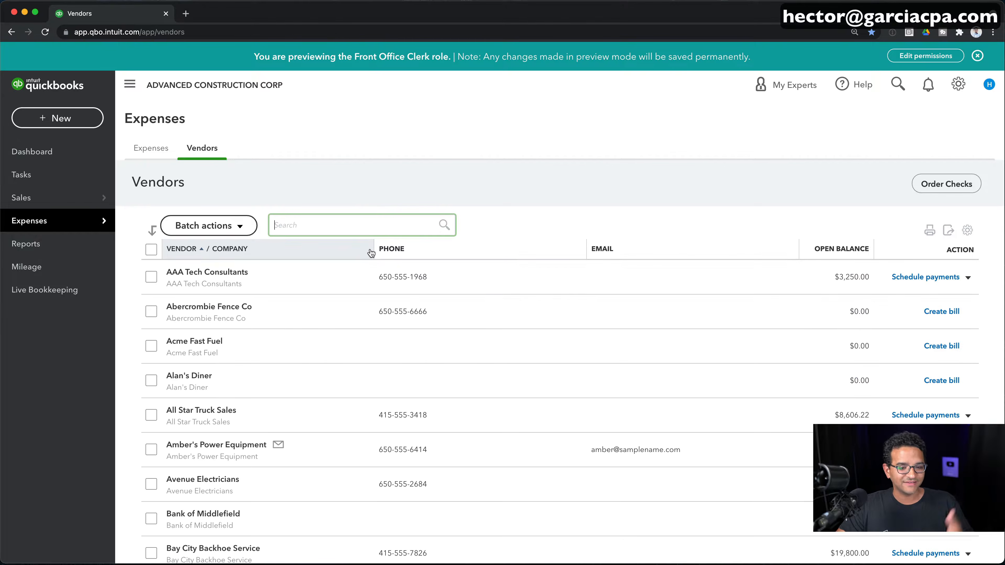
click(219, 275)
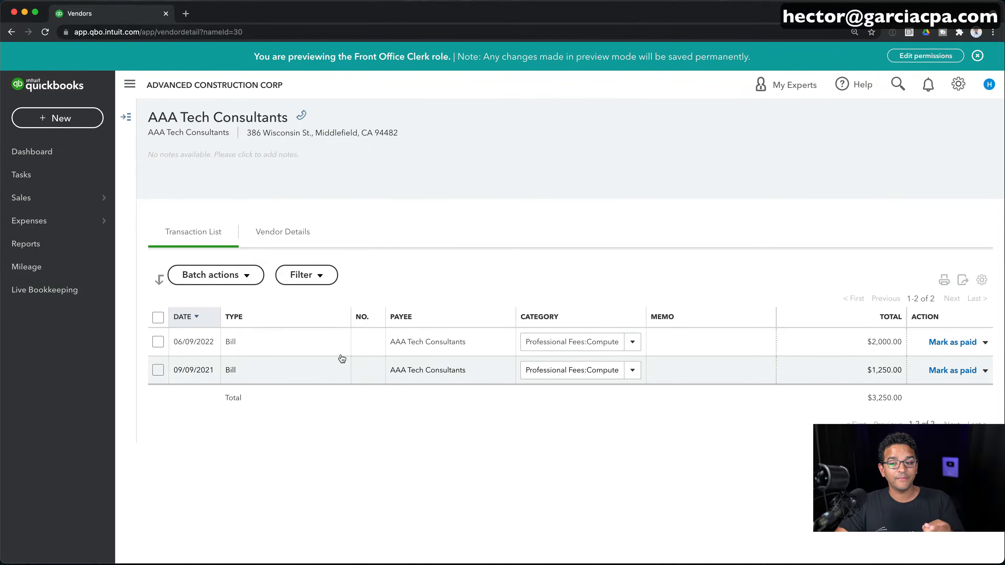
click(229, 346)
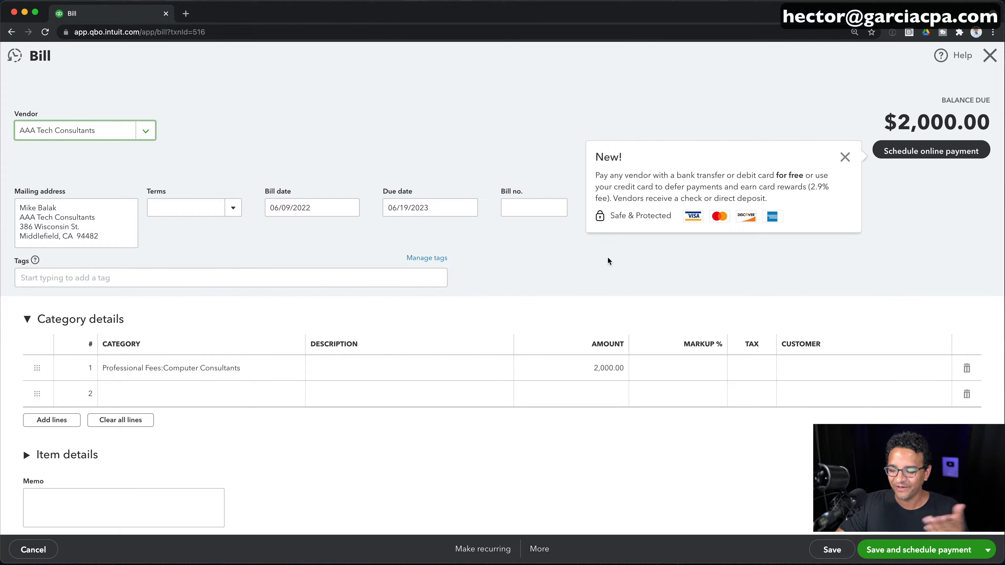
click(990, 56)
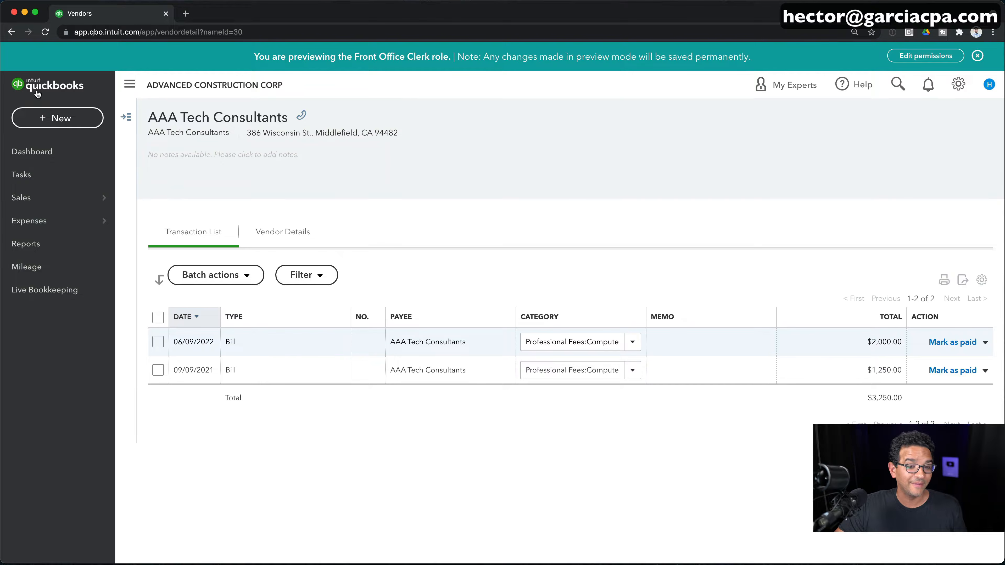
click(439, 340)
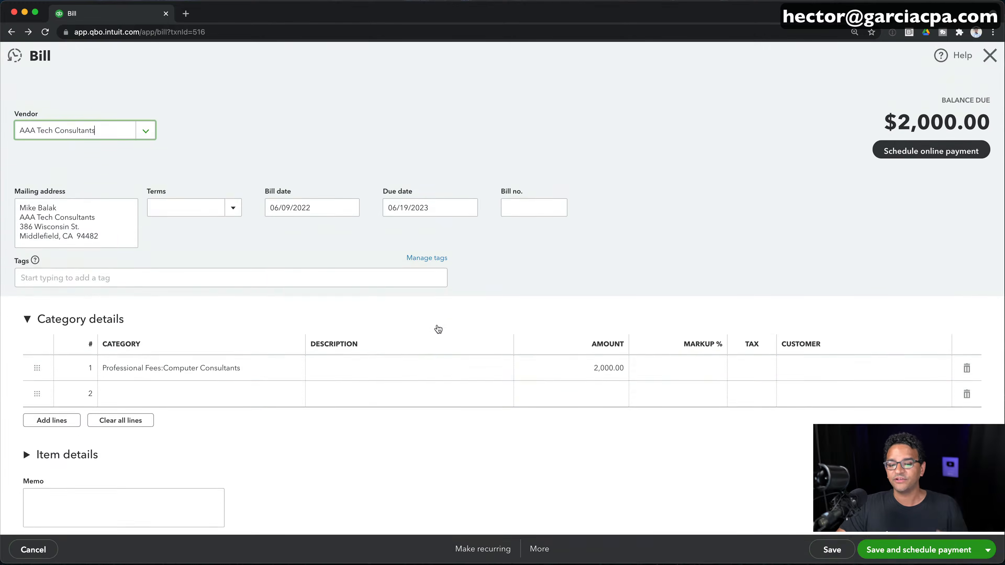
click(991, 55)
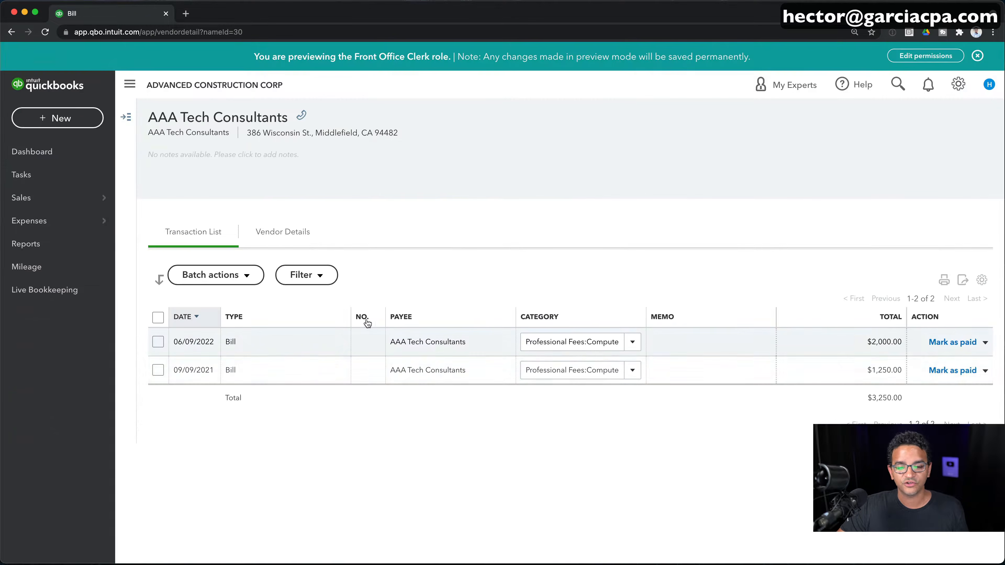
Step: Open the reports list and examine which standard reports the previewed role can access in each category
mouse_move(44, 228)
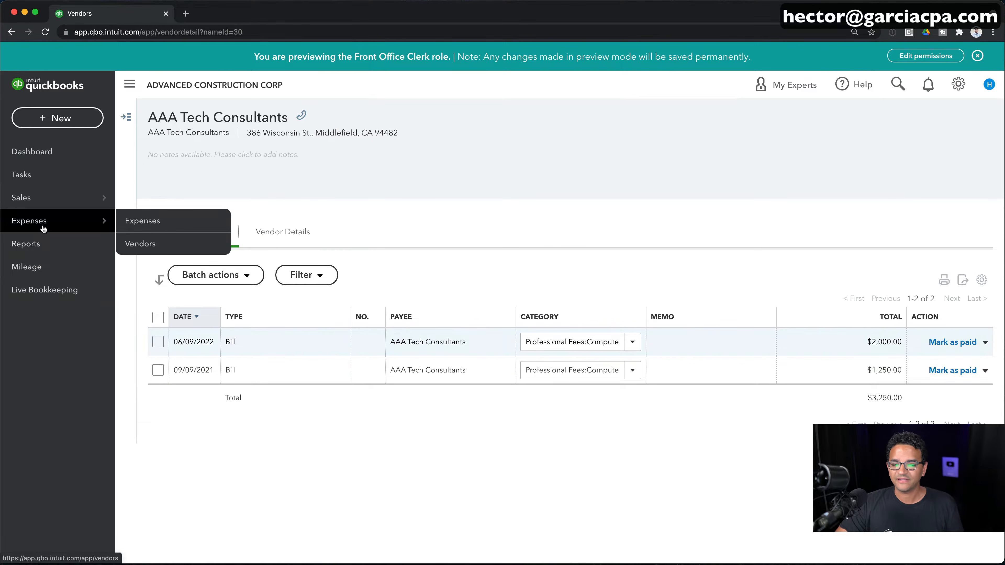
click(31, 245)
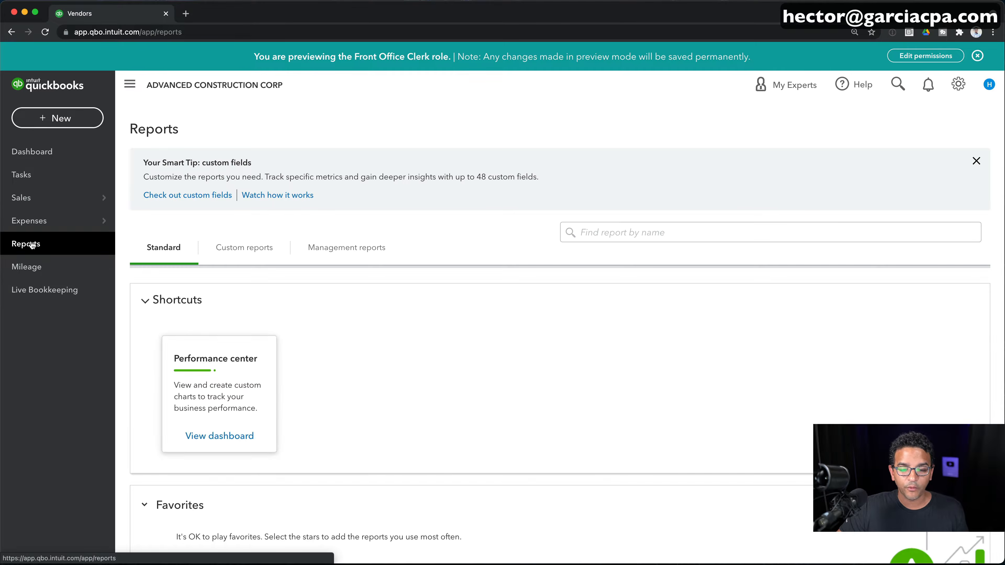
scroll(309, 310, down, 7)
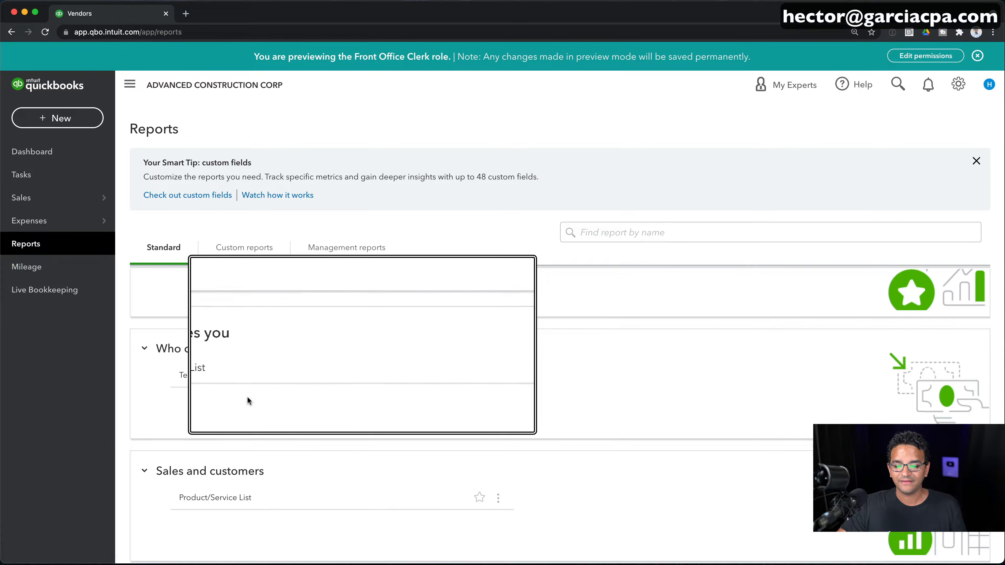
scroll(298, 408, down, 6)
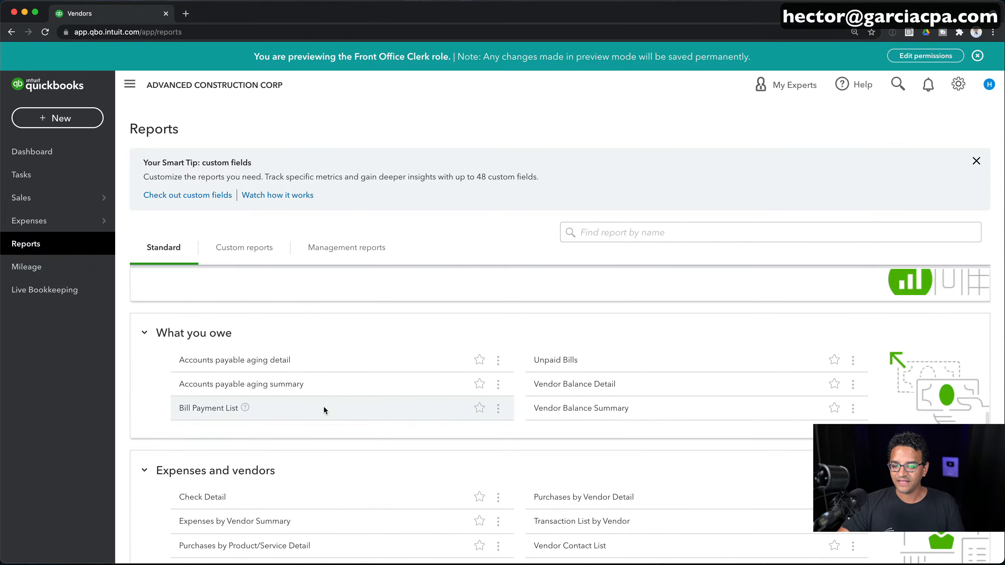
scroll(239, 425, down, 2)
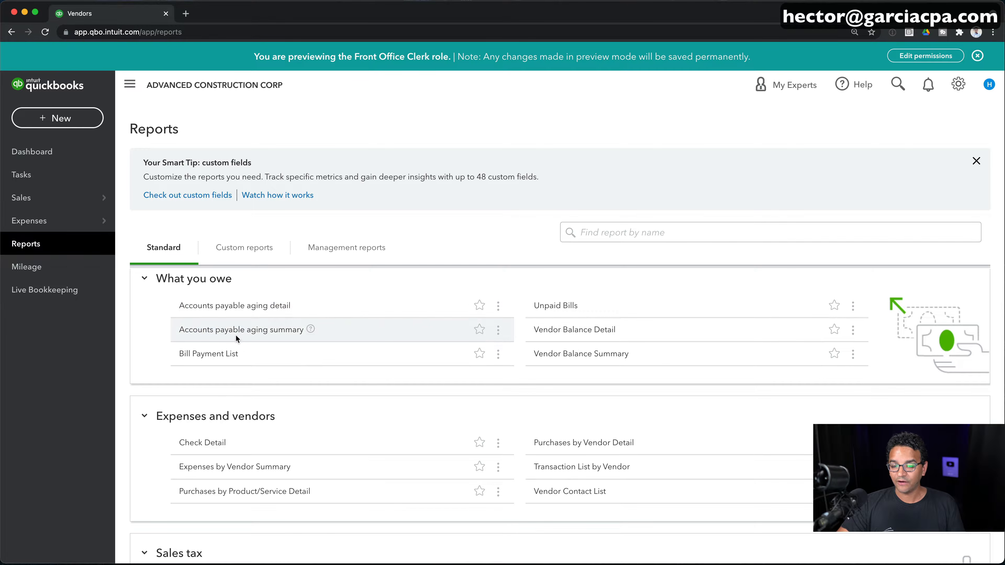
scroll(280, 346, up, 8)
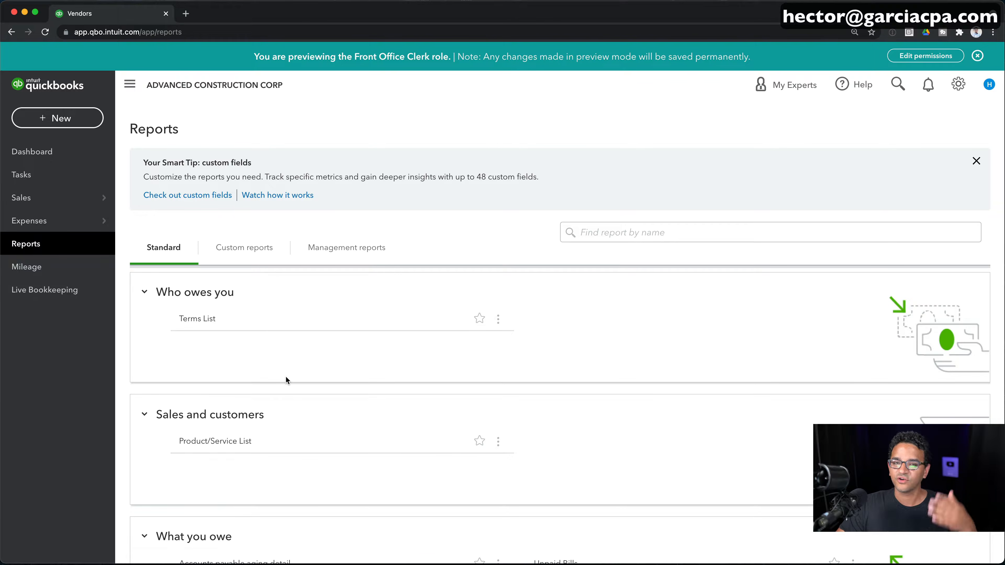
scroll(286, 377, down, 9)
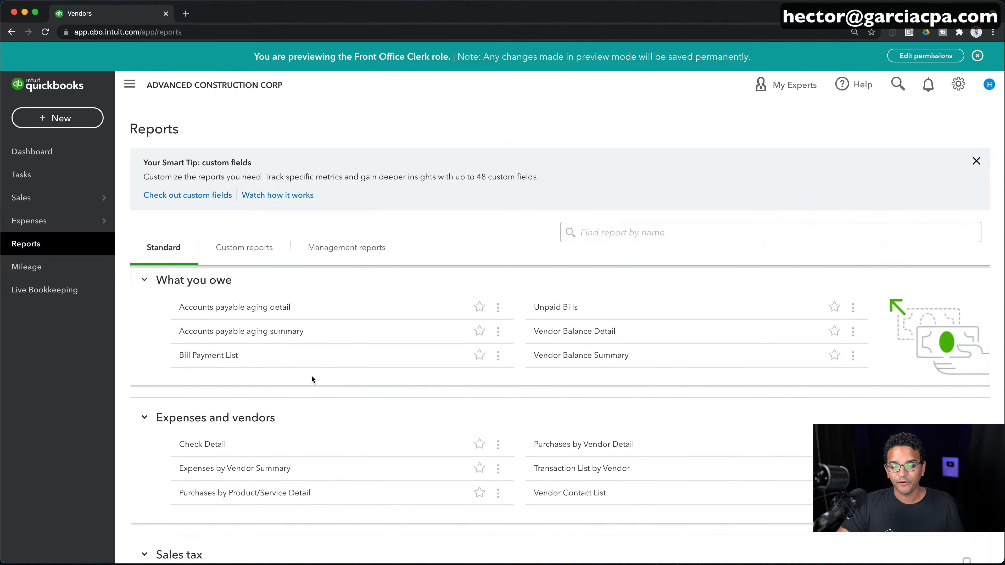
scroll(311, 379, down, 8)
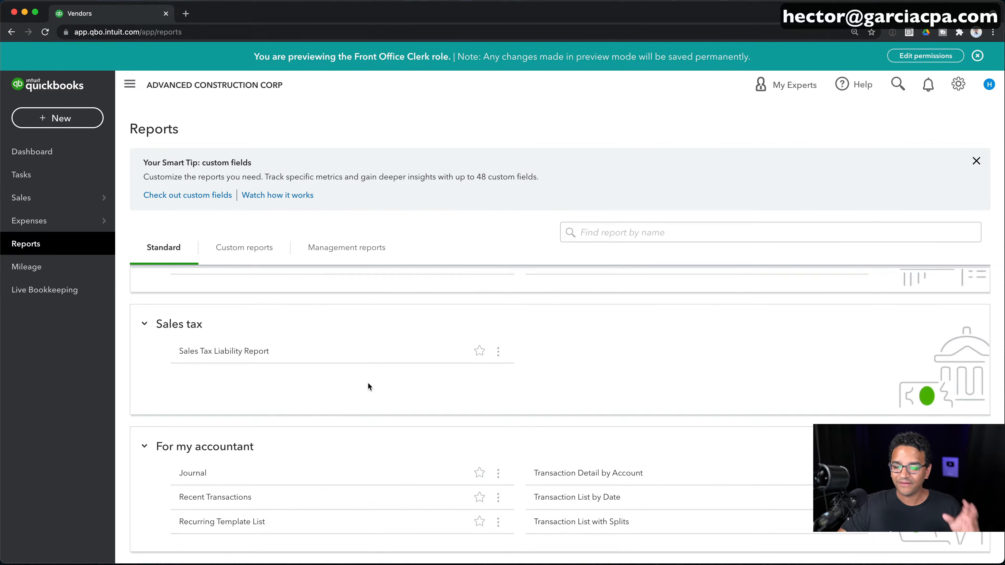
scroll(356, 378, up, 4)
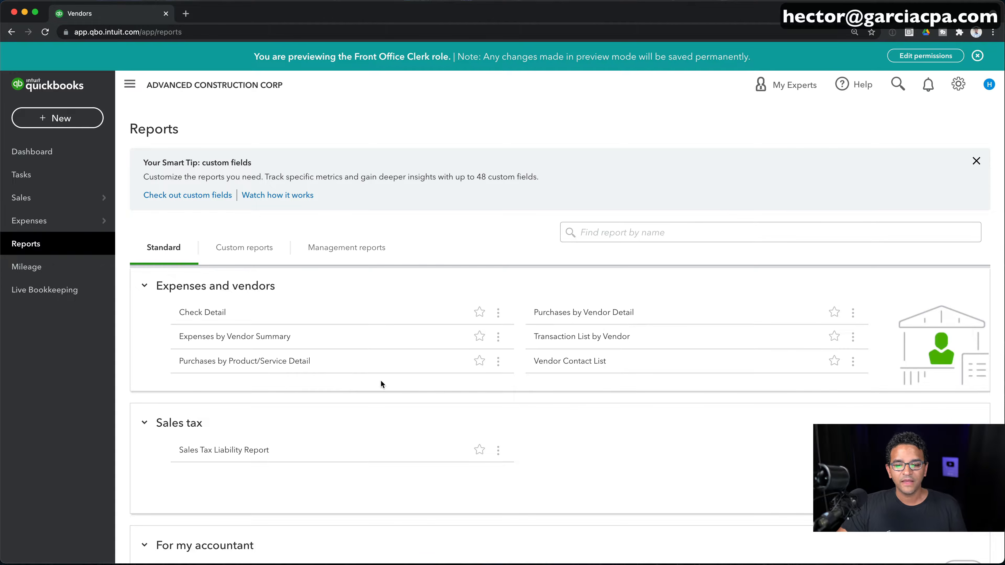
Step: Run the Transaction List by Vendor report and review its bill and check entries
click(588, 340)
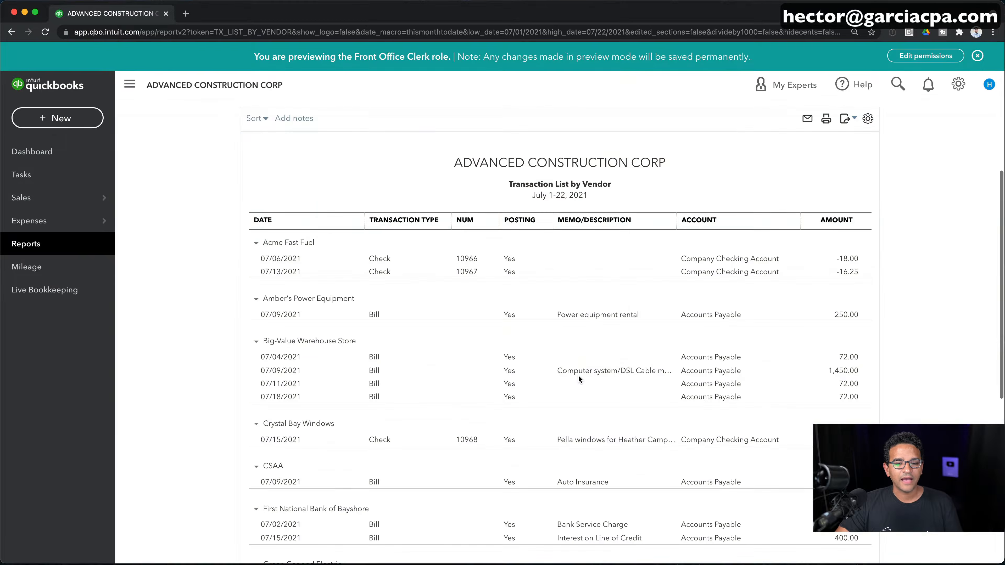
scroll(578, 377, down, 3)
scroll(578, 376, up, 3)
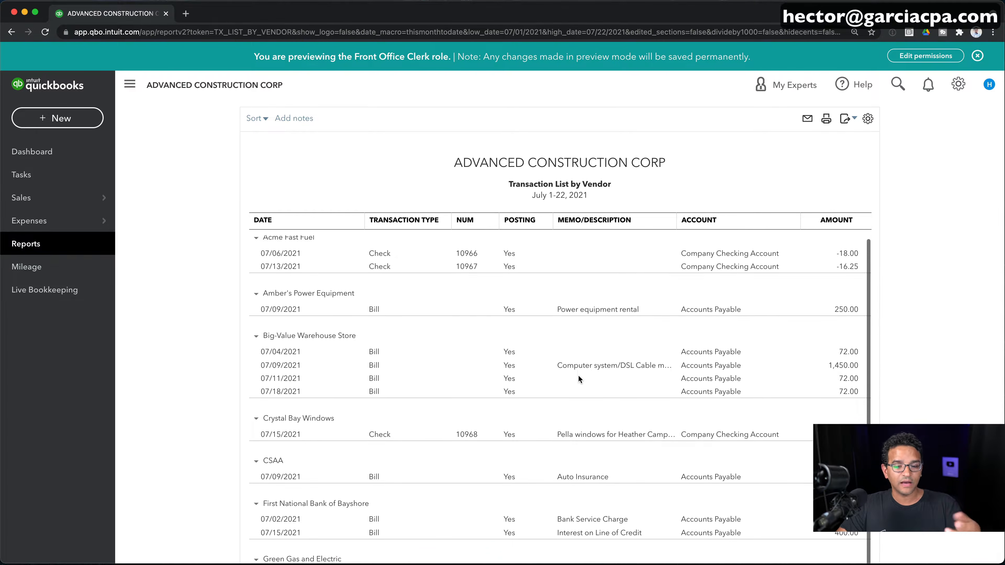
scroll(577, 376, down, 3)
scroll(578, 376, down, 3)
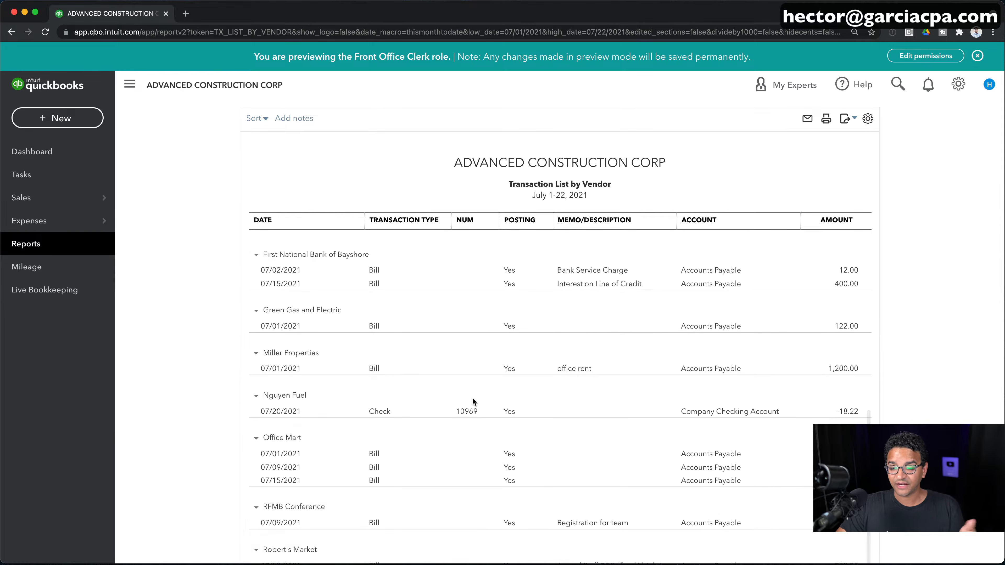
Step: Try to open the Nguyen Fuel check dated 07/20/2021, return to the vendor report, and look over its entries
click(383, 411)
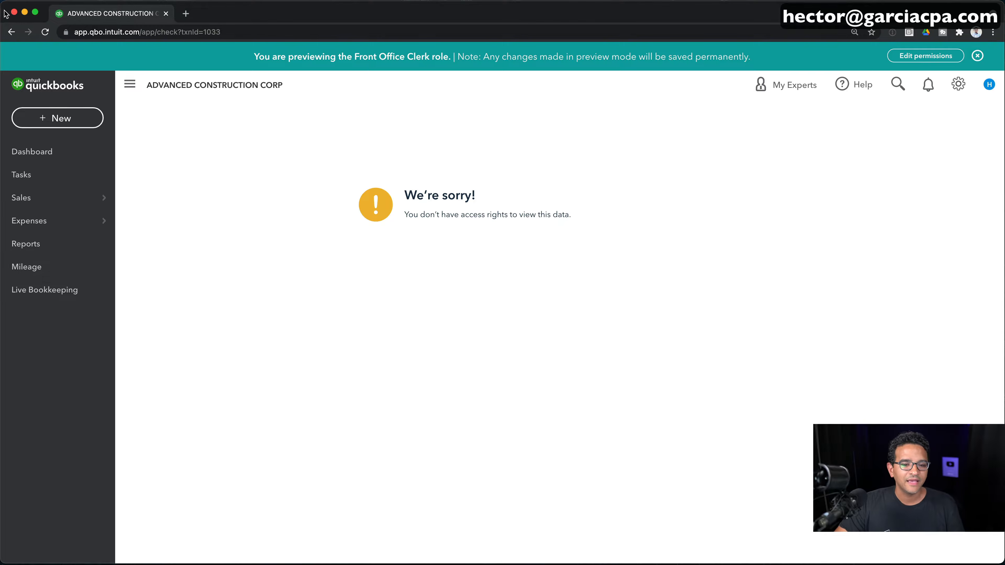
click(11, 32)
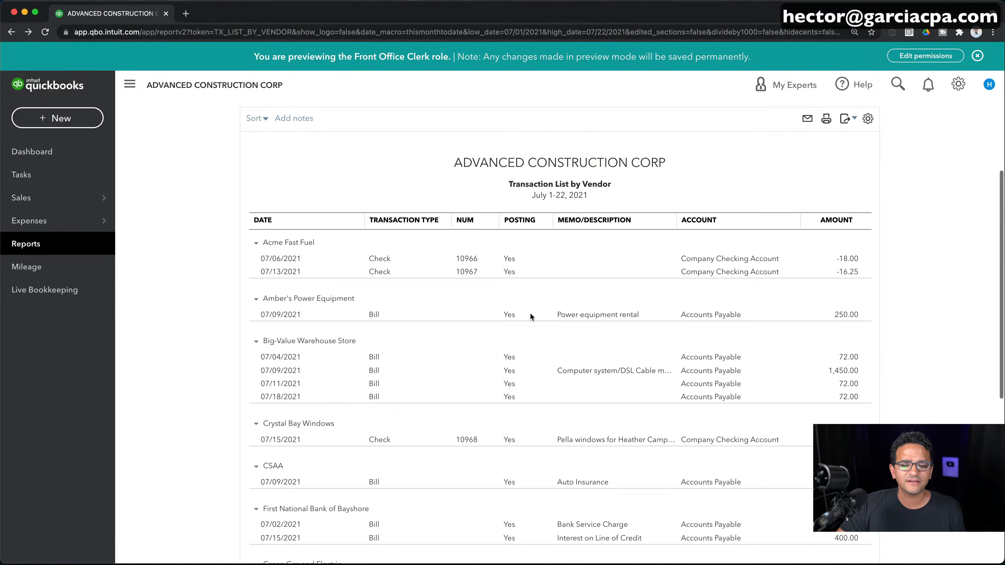
drag(586, 385, 629, 451)
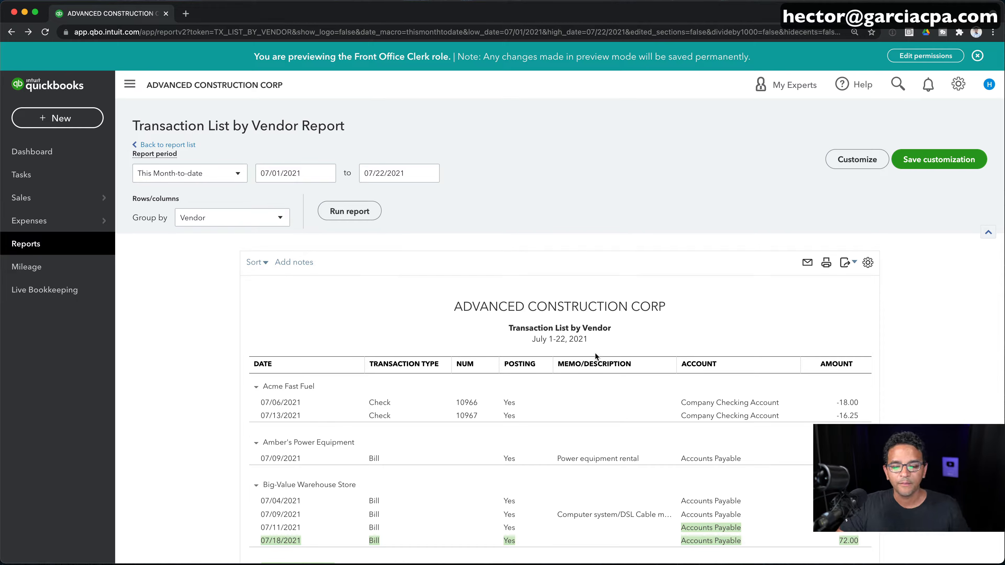
scroll(534, 384, down, 2)
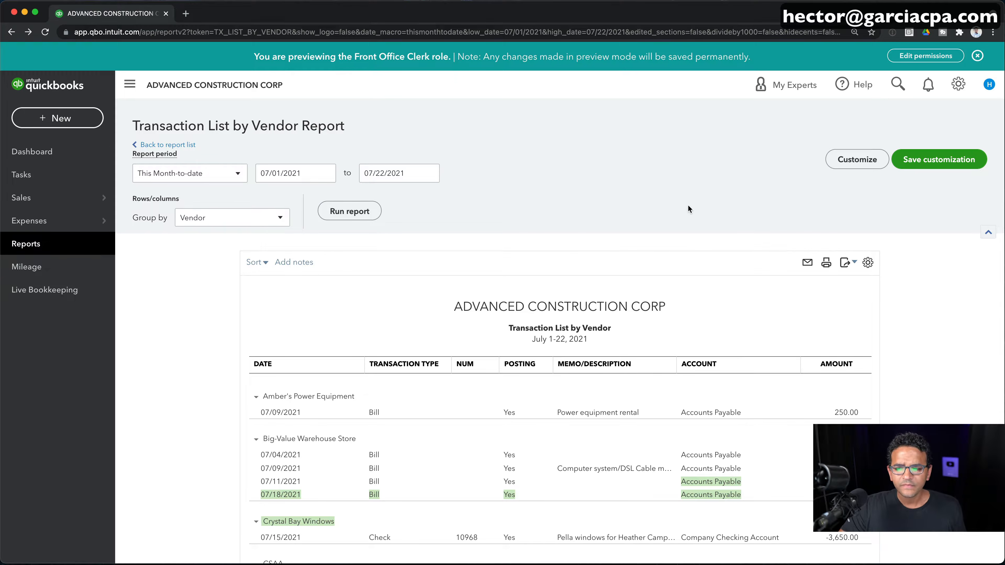
scroll(616, 212, down, 5)
scroll(618, 214, up, 10)
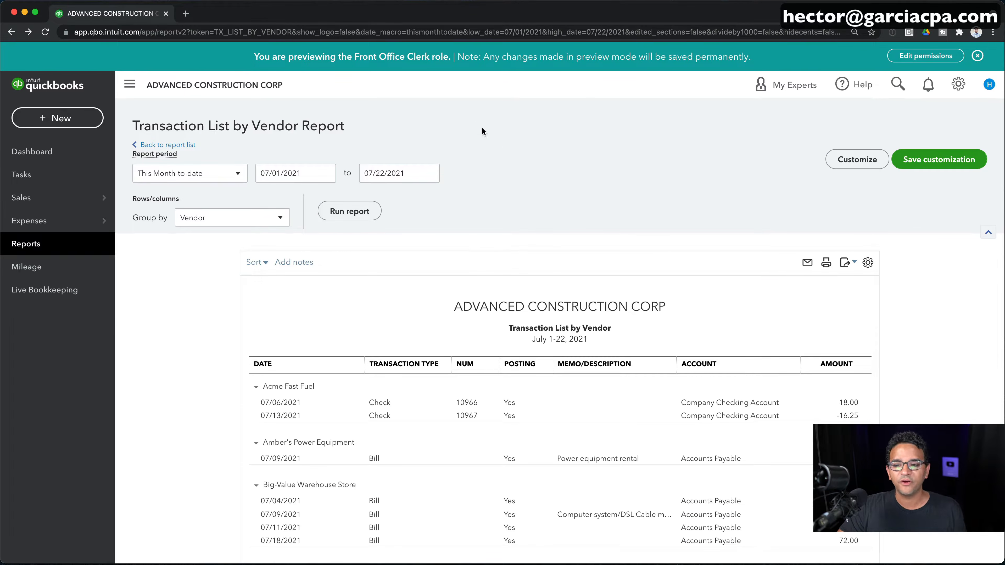
scroll(337, 49, up, 5)
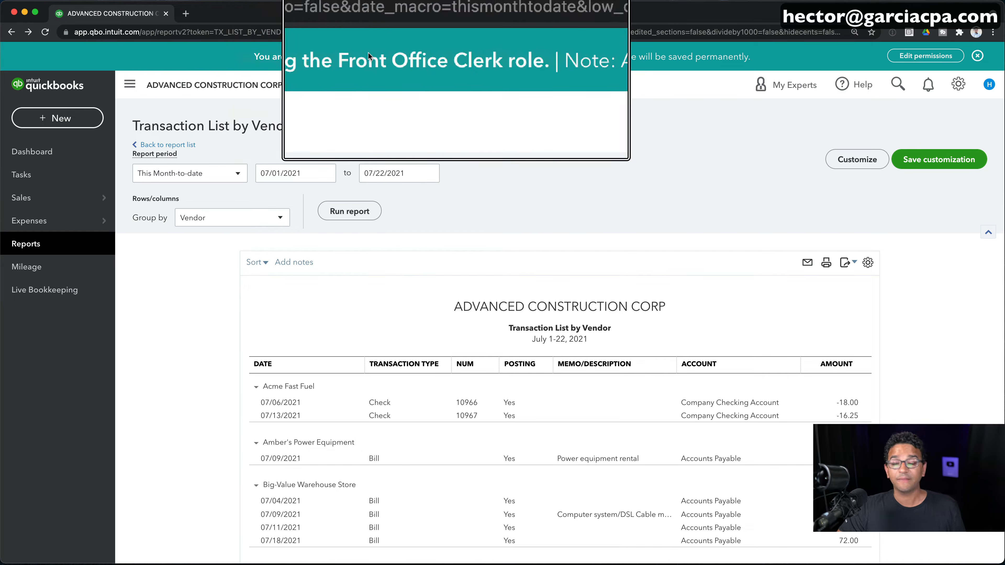
scroll(442, 63, down, 5)
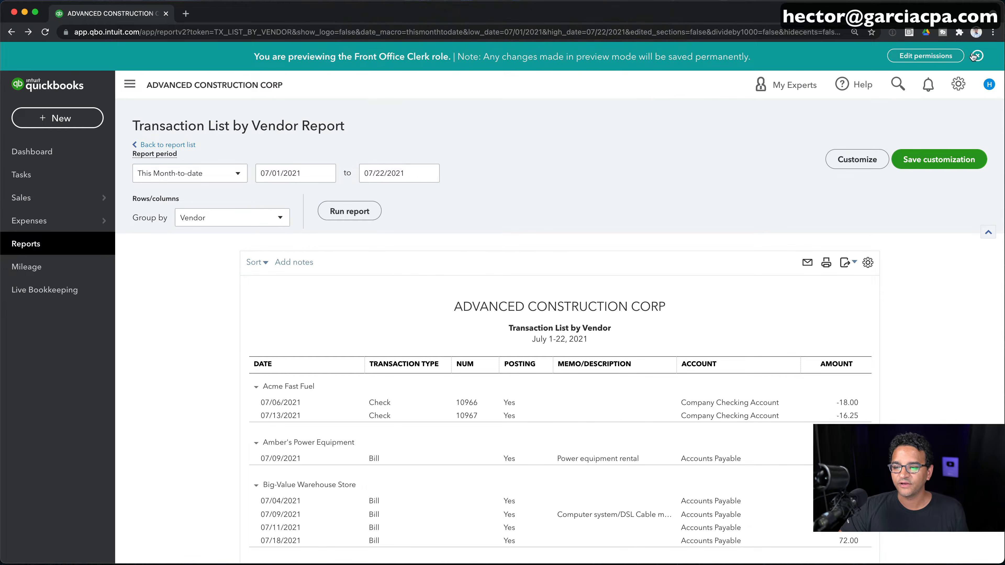
Step: Leave the preview to edit the role's permissions, keep them as set, and save the Front Office Clerk role
click(927, 57)
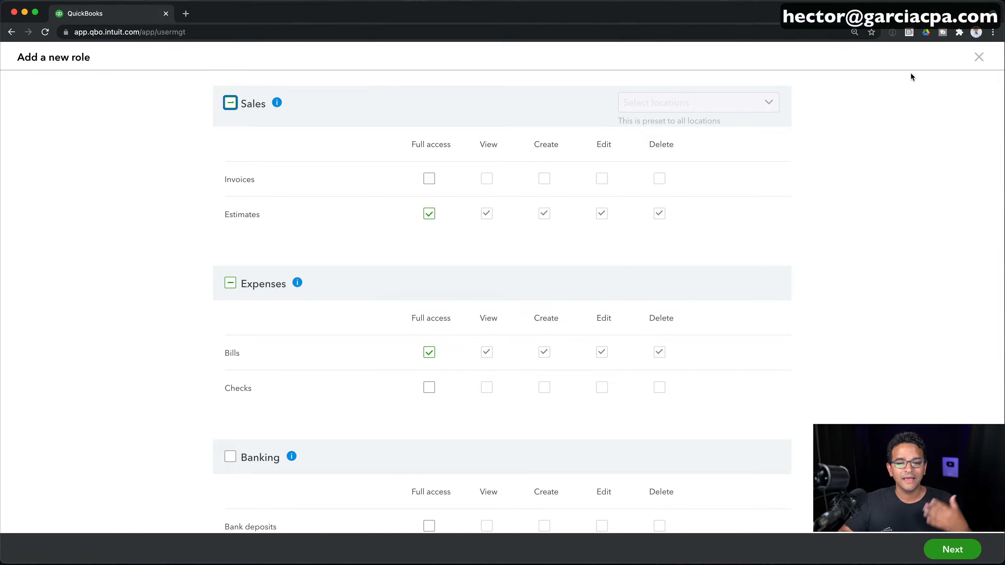
click(952, 549)
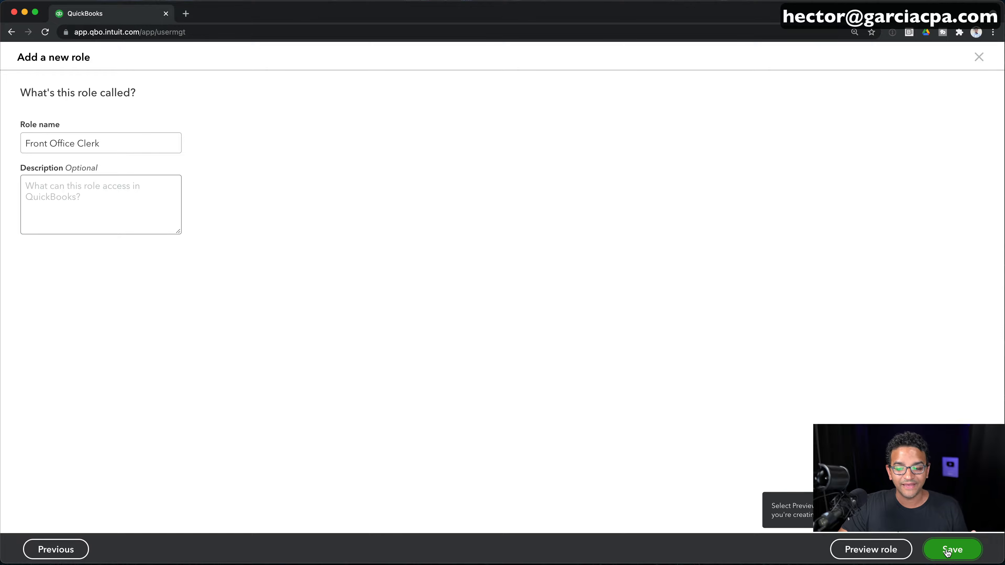
click(947, 553)
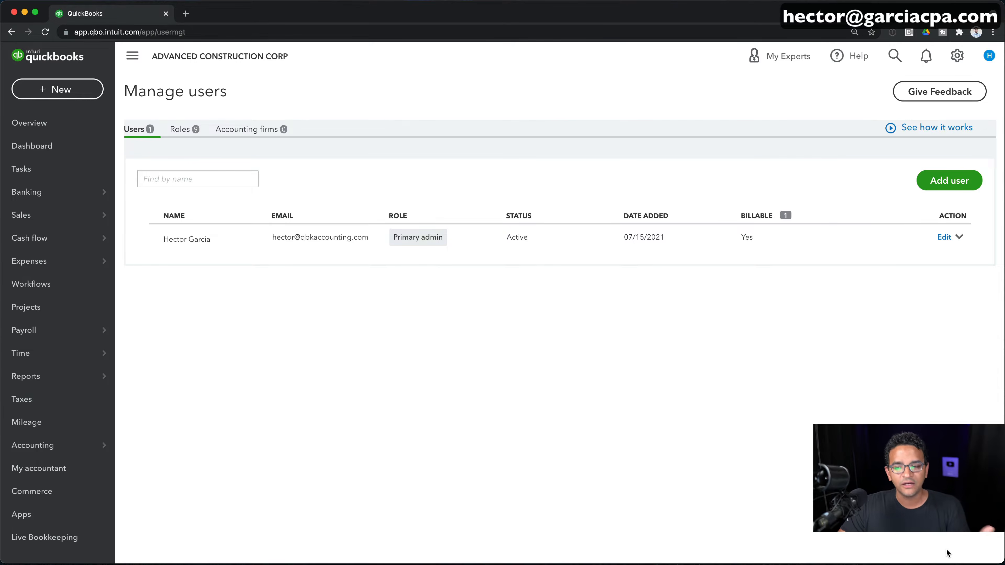
Step: Start adding a new user, assign the custom role Front Office Clerk, and proceed to the contact info
click(951, 185)
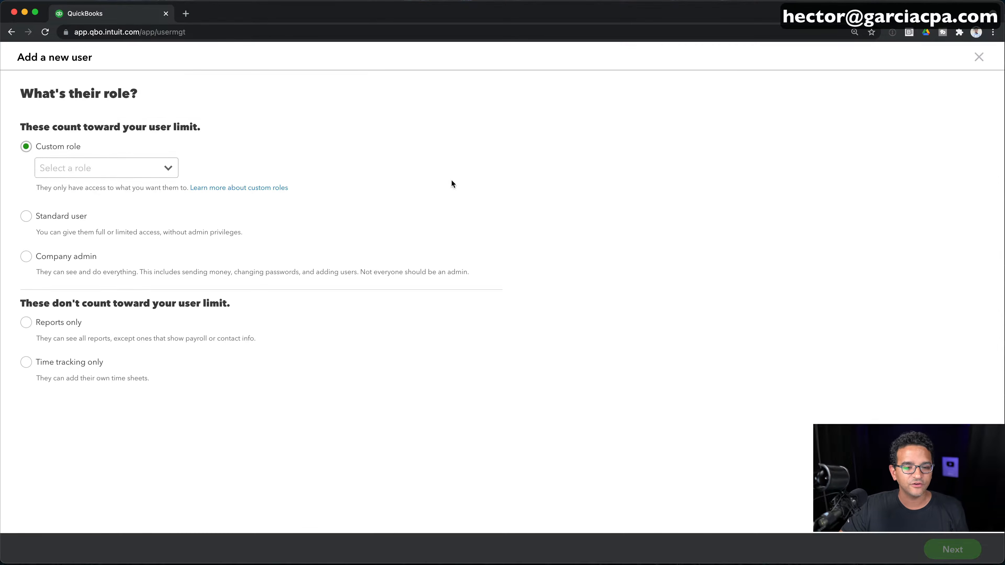
click(169, 169)
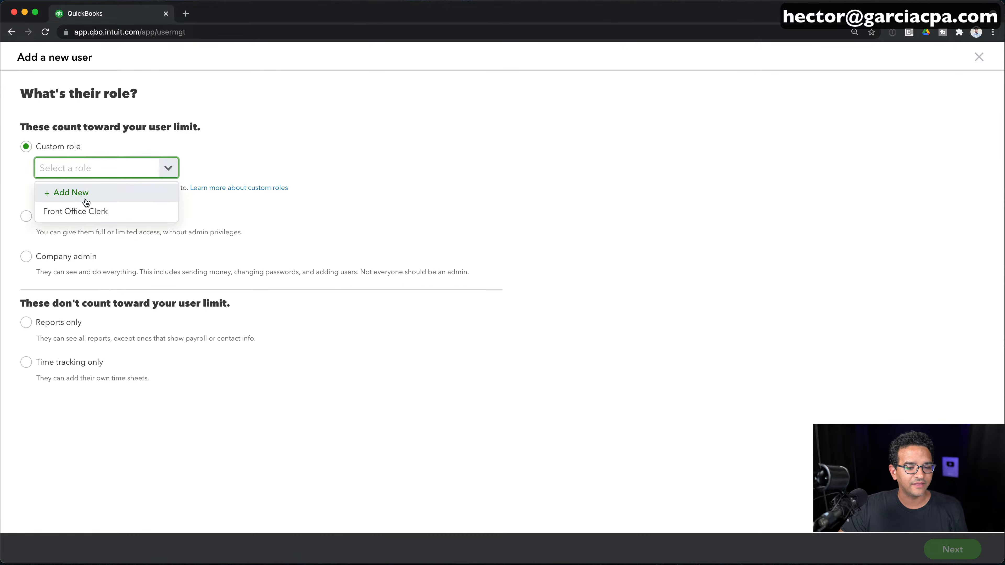
click(81, 212)
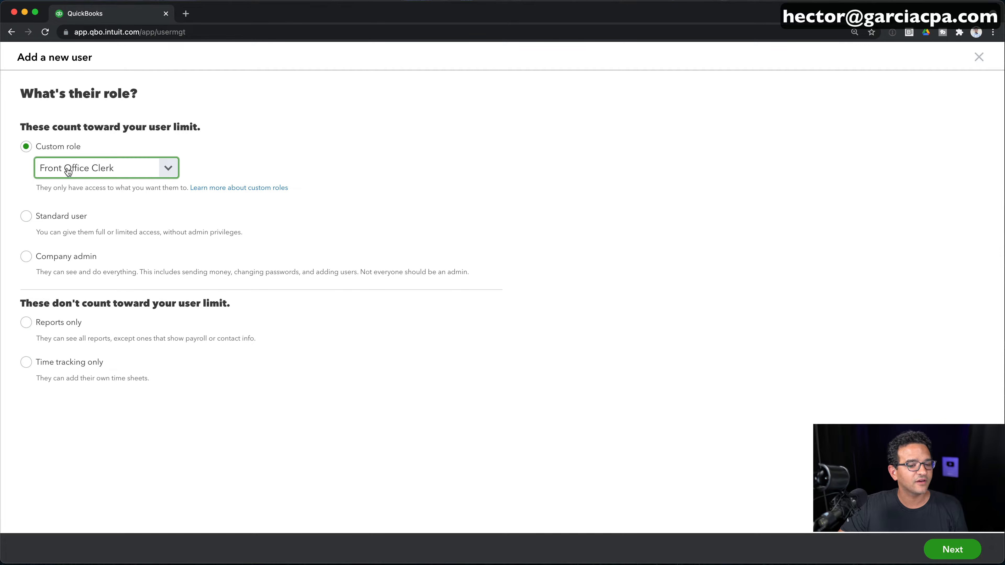
click(965, 547)
Step: Fill in the new user's first name, last name and a not-yet-used email address, and save the user
click(97, 151)
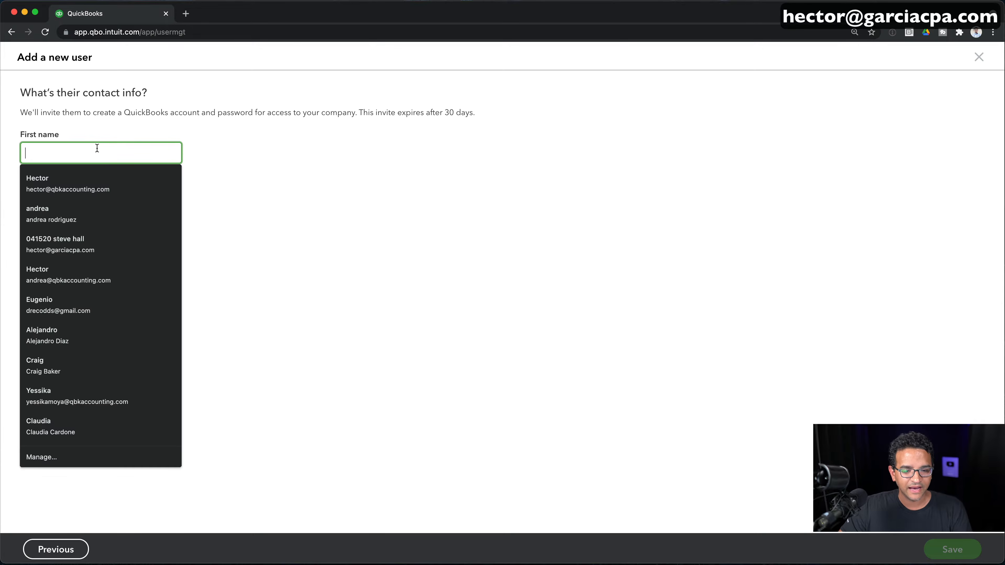
click(59, 188)
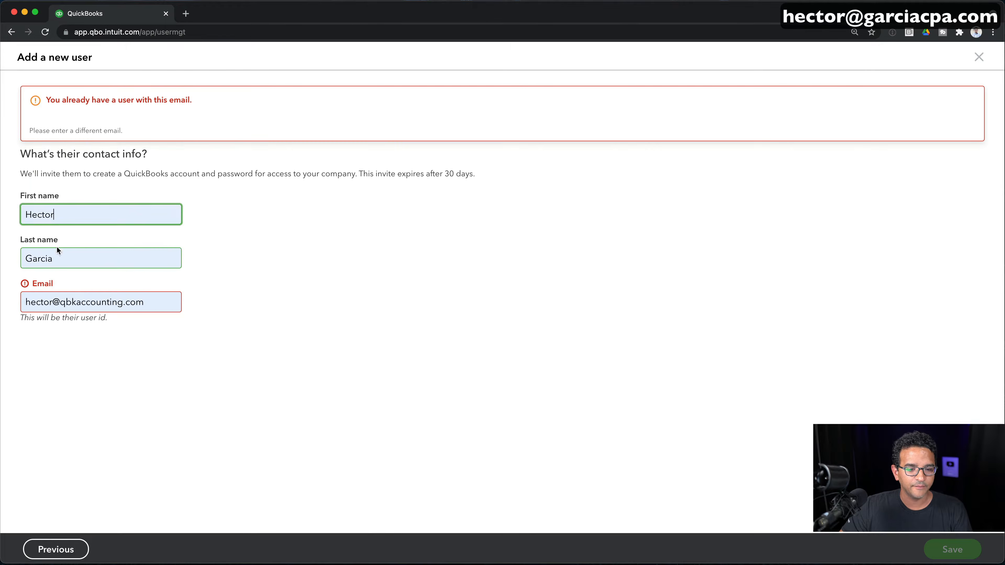
click(62, 302)
drag(62, 302, 255, 315)
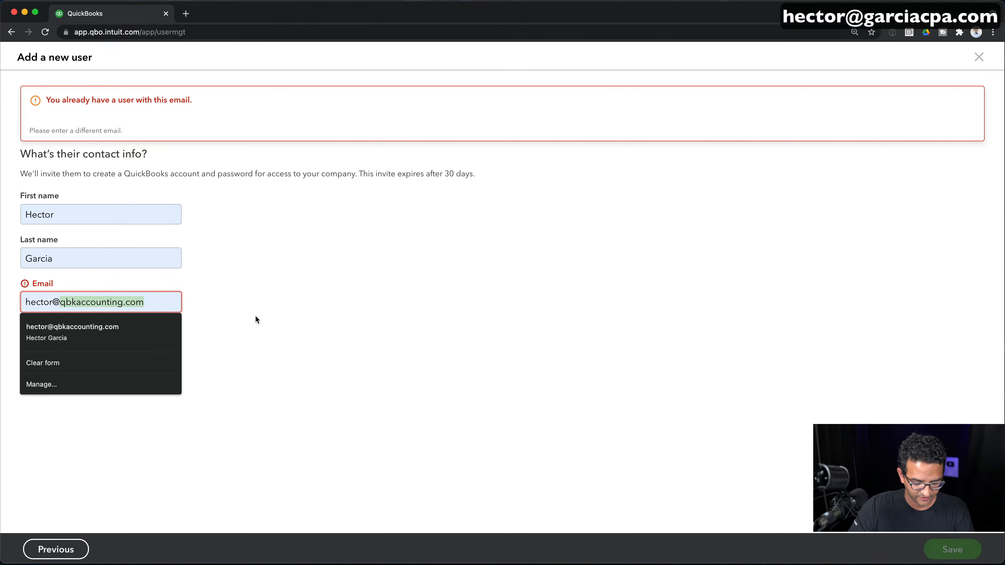
text(garciacpa.com)
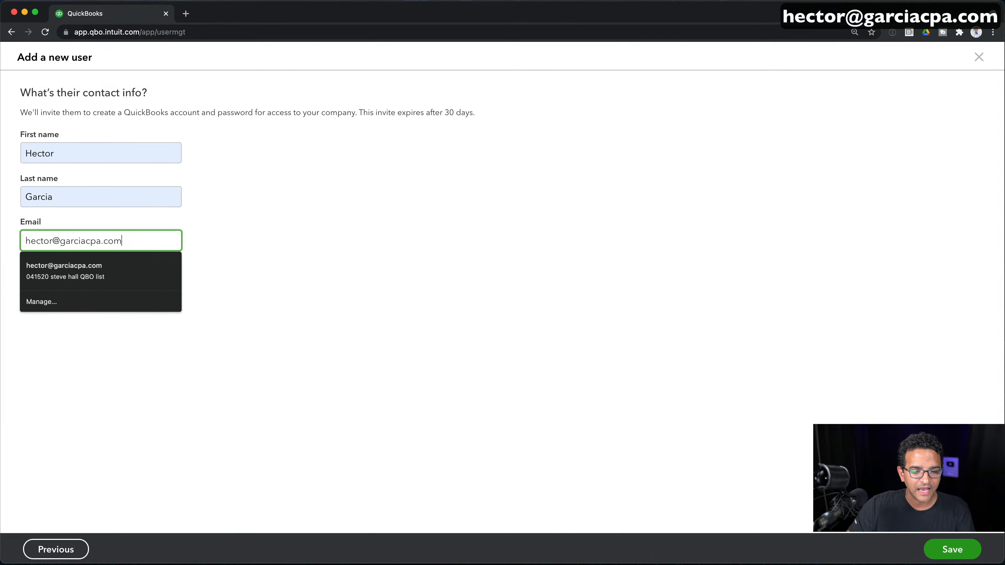
click(658, 376)
click(952, 550)
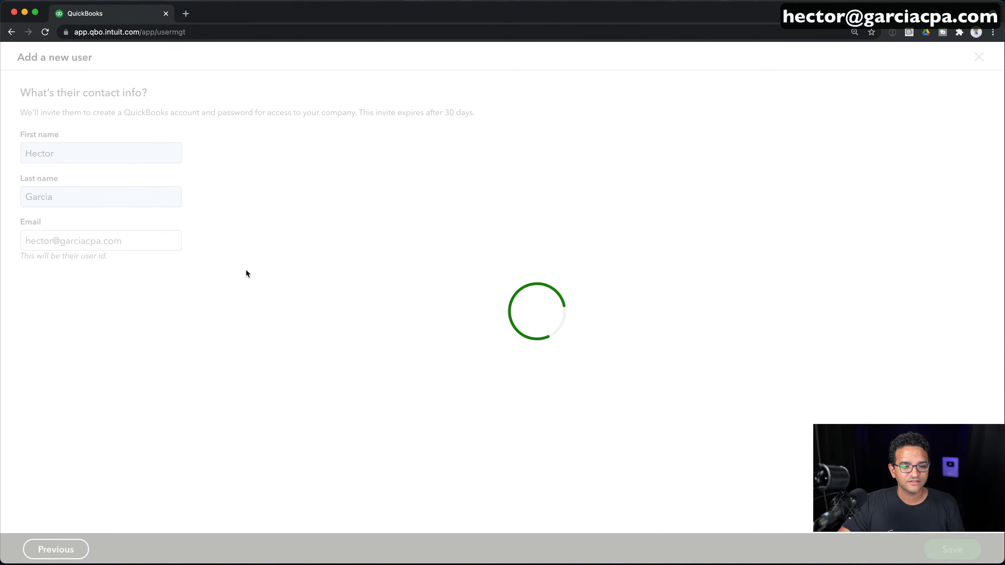